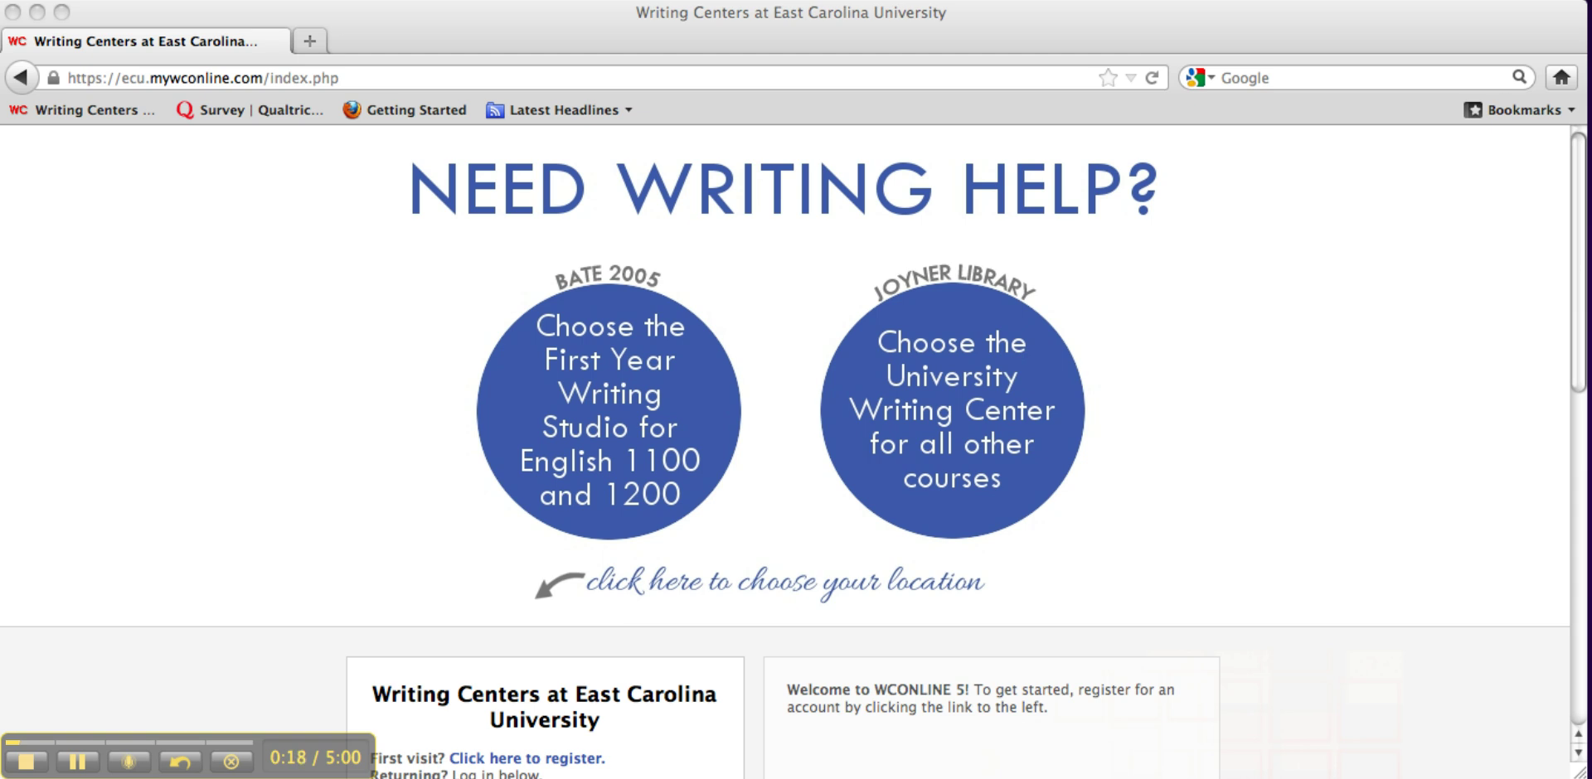
Log in to the Writing Centers site with the OWL (Distance Education -SS 1) schedule selected.
scroll(216, 540, "down", 5)
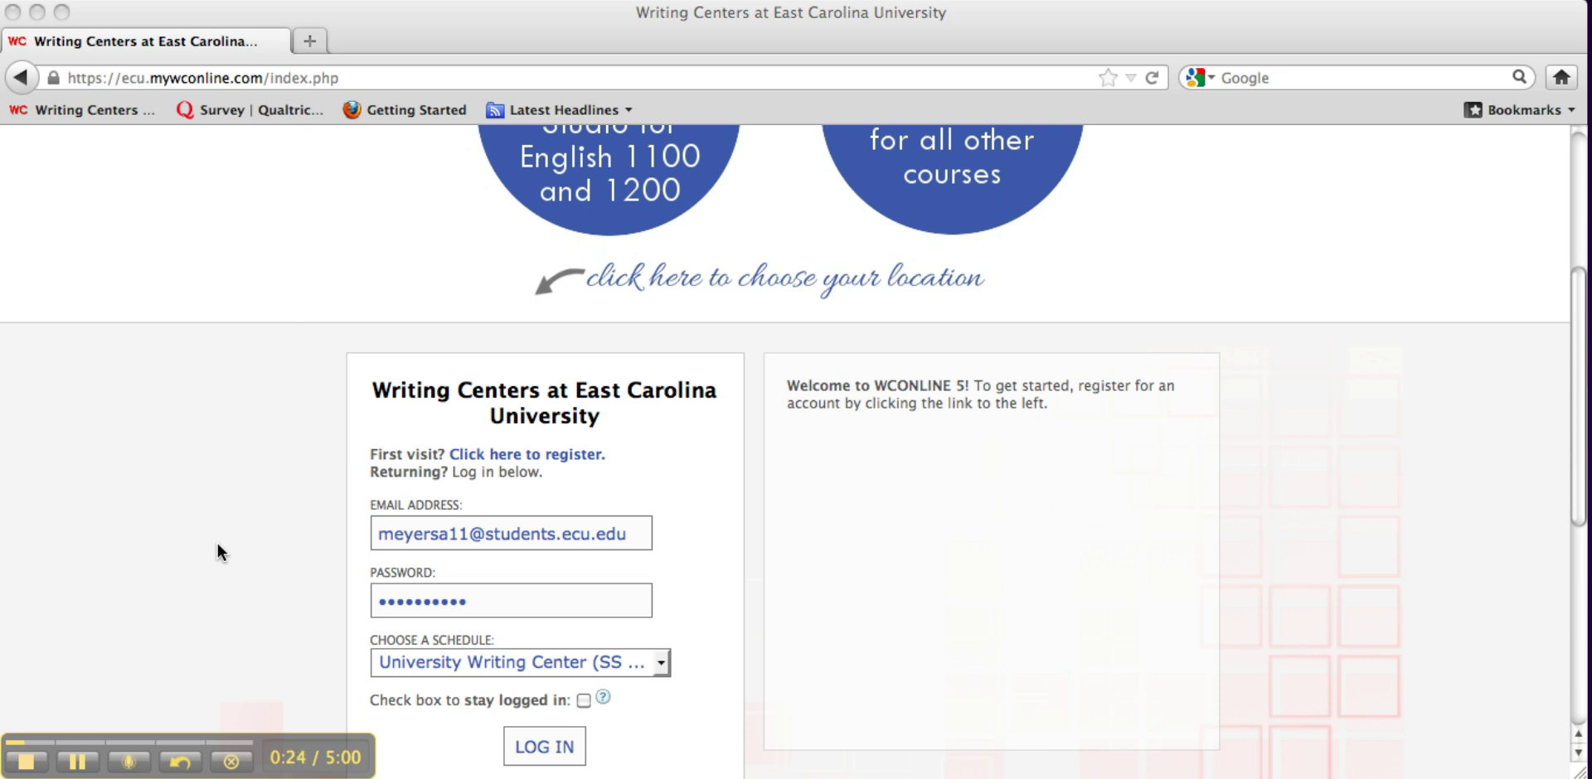
scroll(217, 546, "down", 1)
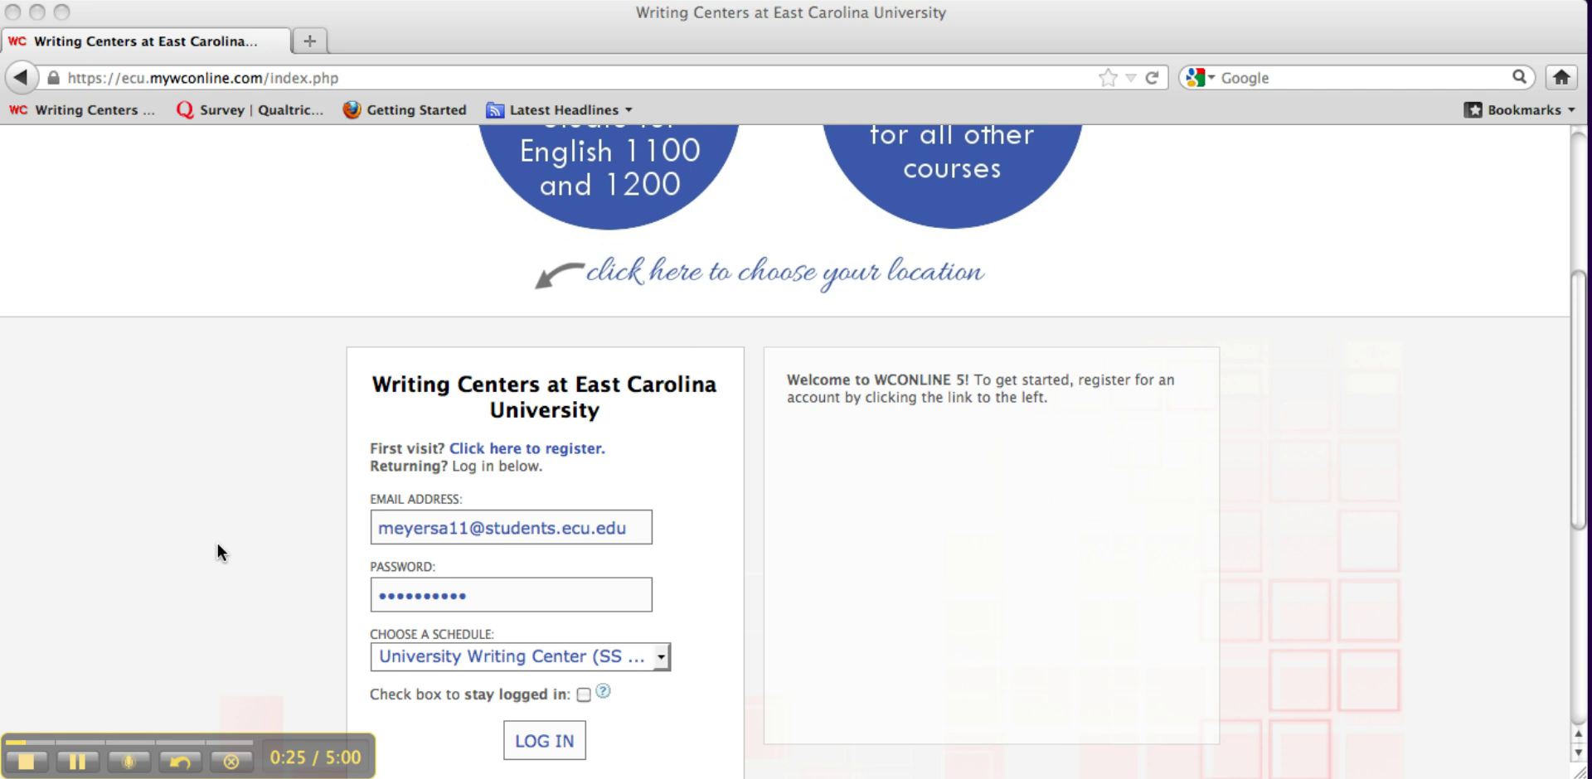
scroll(217, 545, "down", 1)
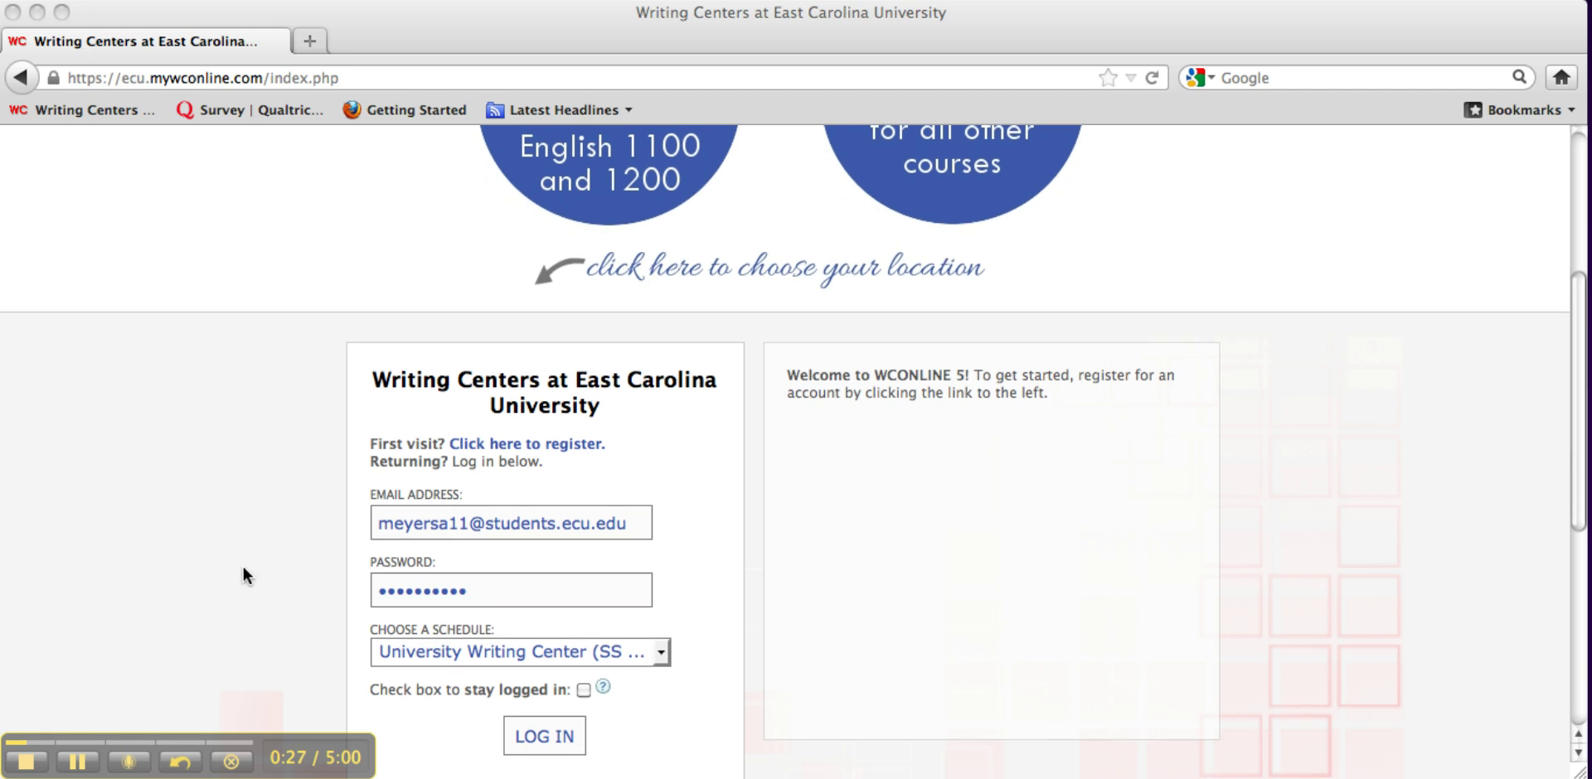
left_click(465, 640)
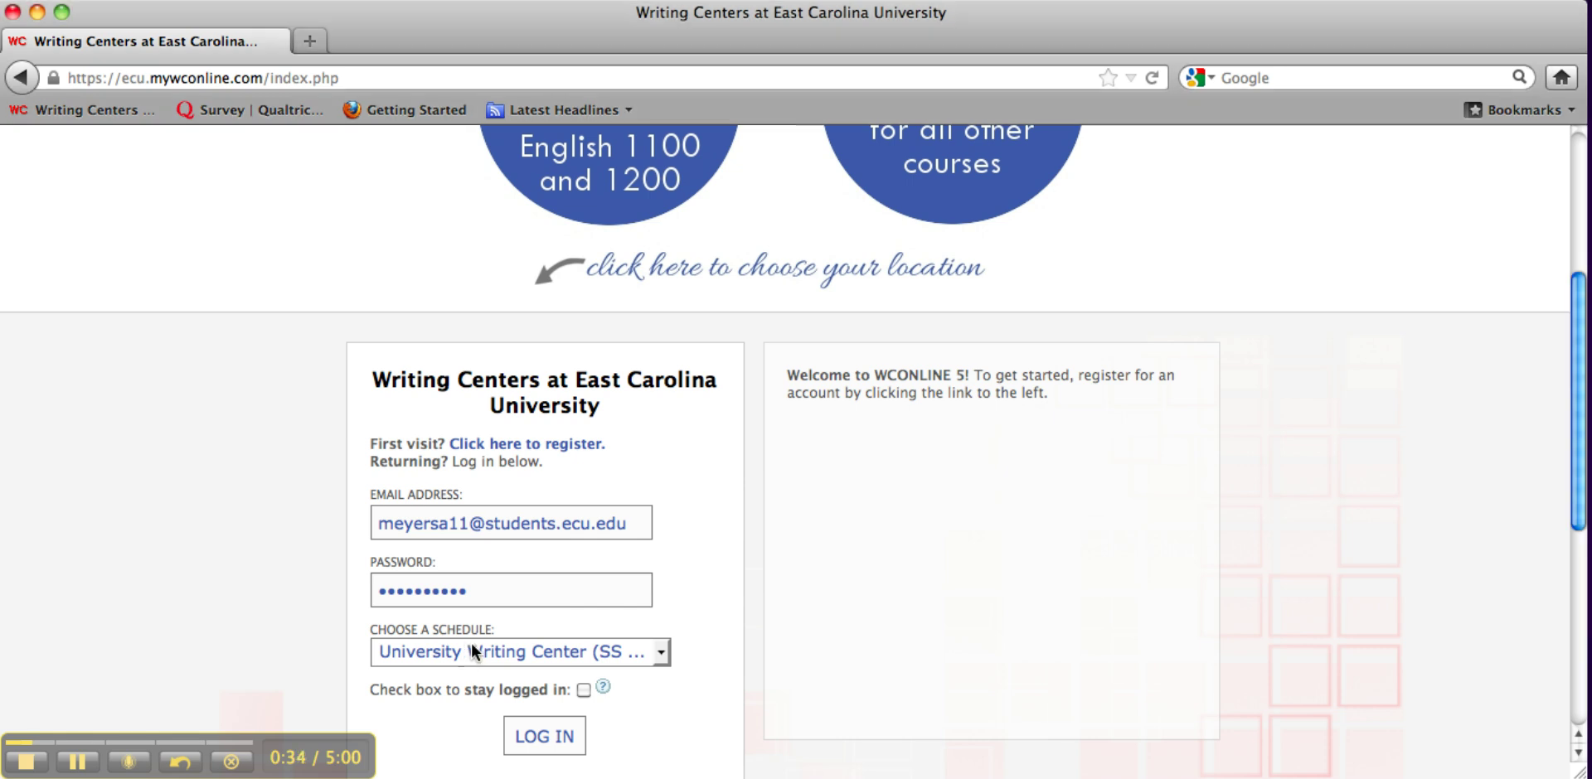
left_click(471, 647)
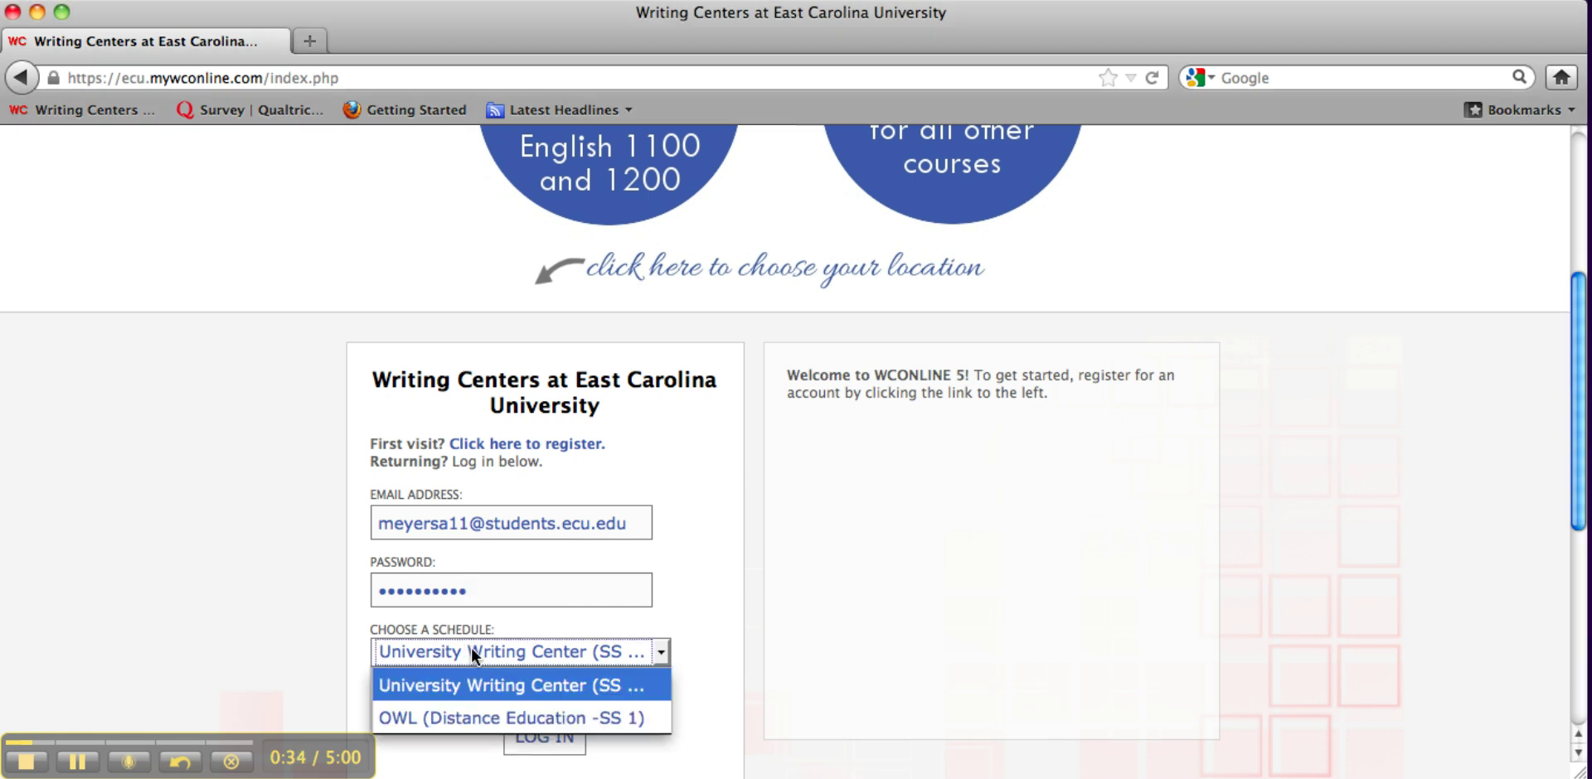
left_click(470, 718)
left_click(547, 740)
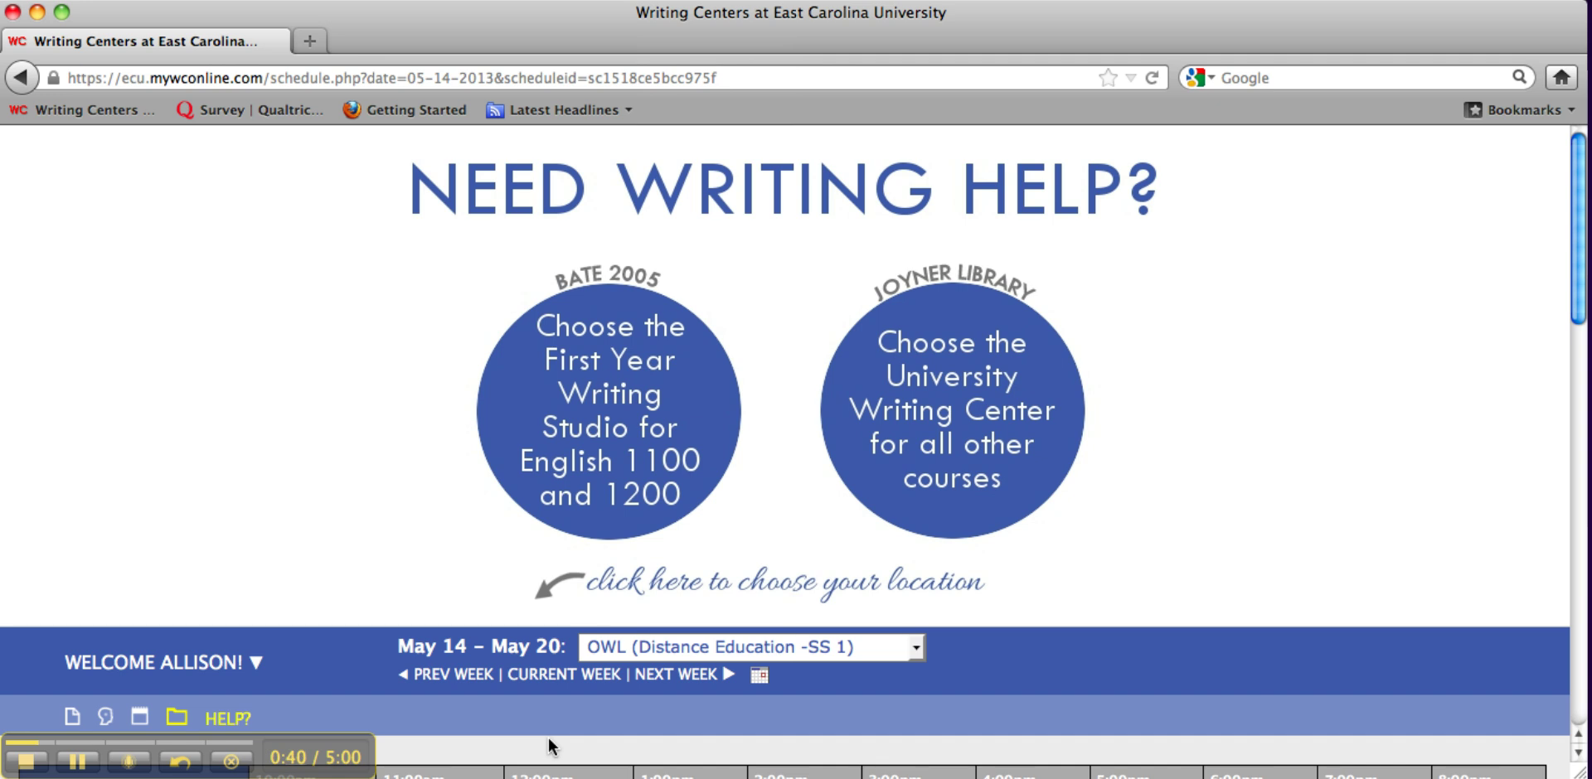
Book the first open 7:00pm to 8:00pm slot on Tuesday 05/14 as a Meet Online appointment and close the confirmation.
scroll(549, 738, "down", 5)
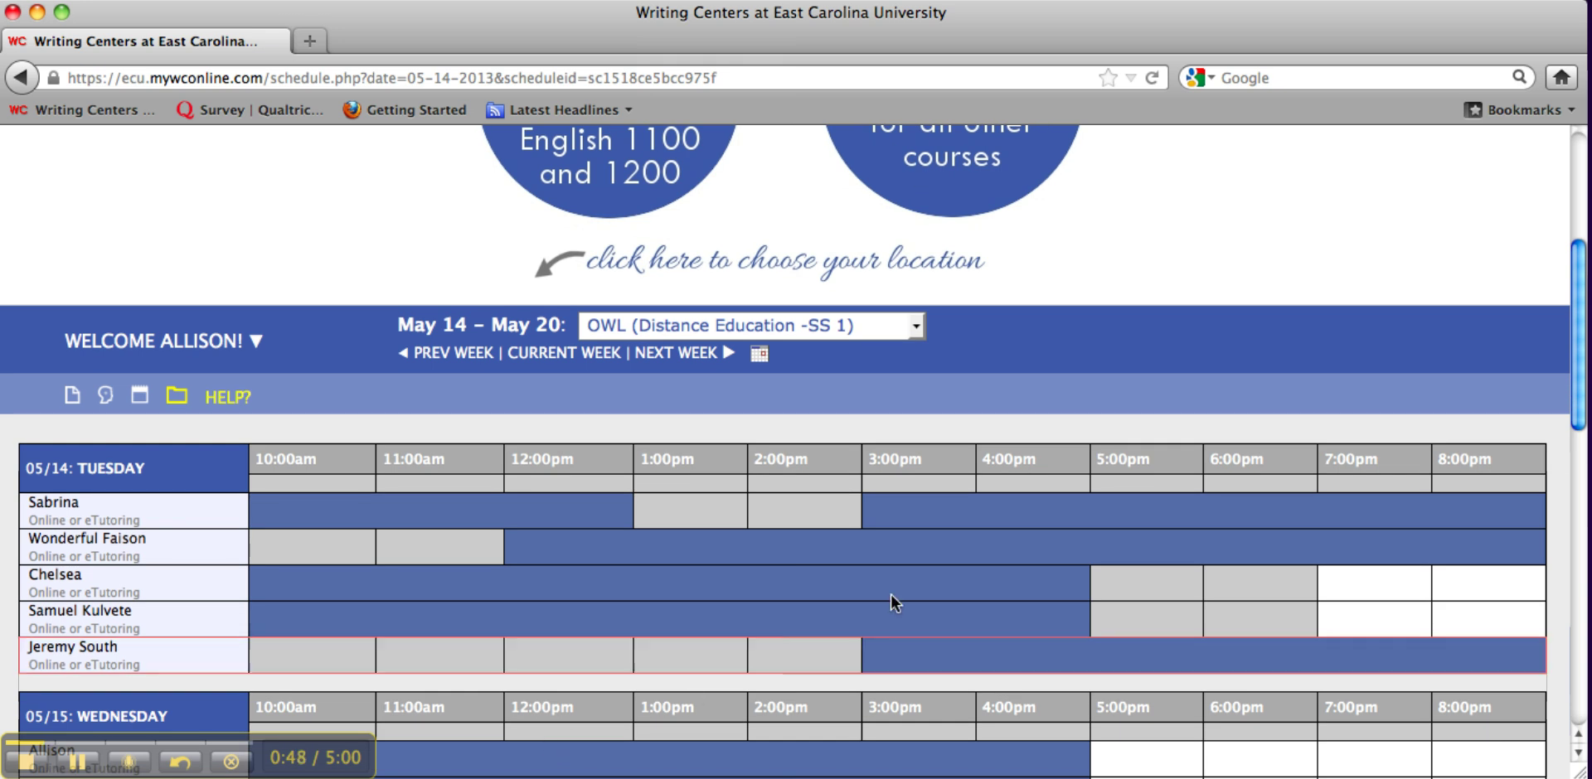
left_click(1350, 584)
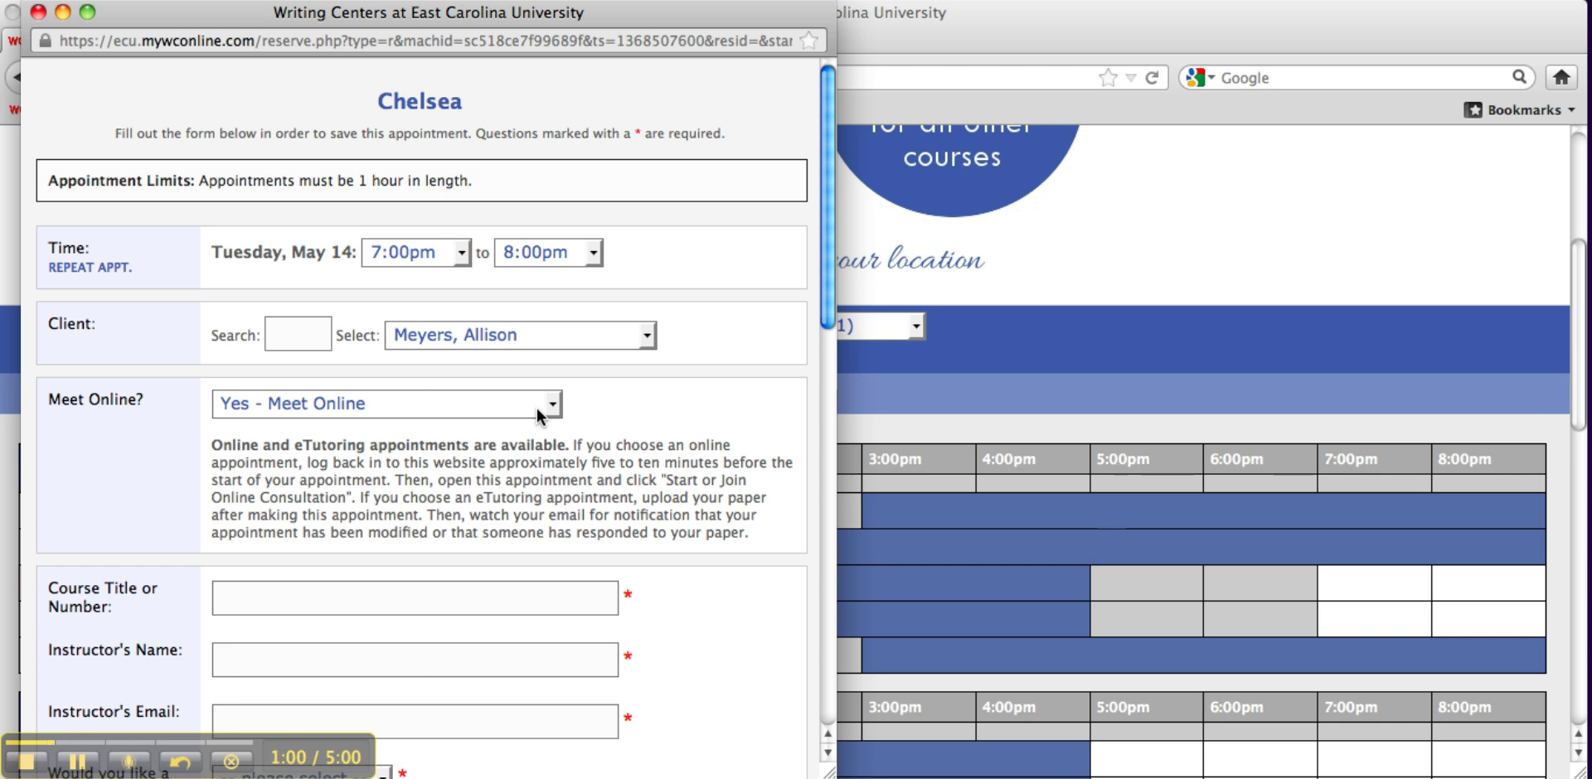
scroll(647, 441, "down", 3)
scroll(680, 470, "down", 1)
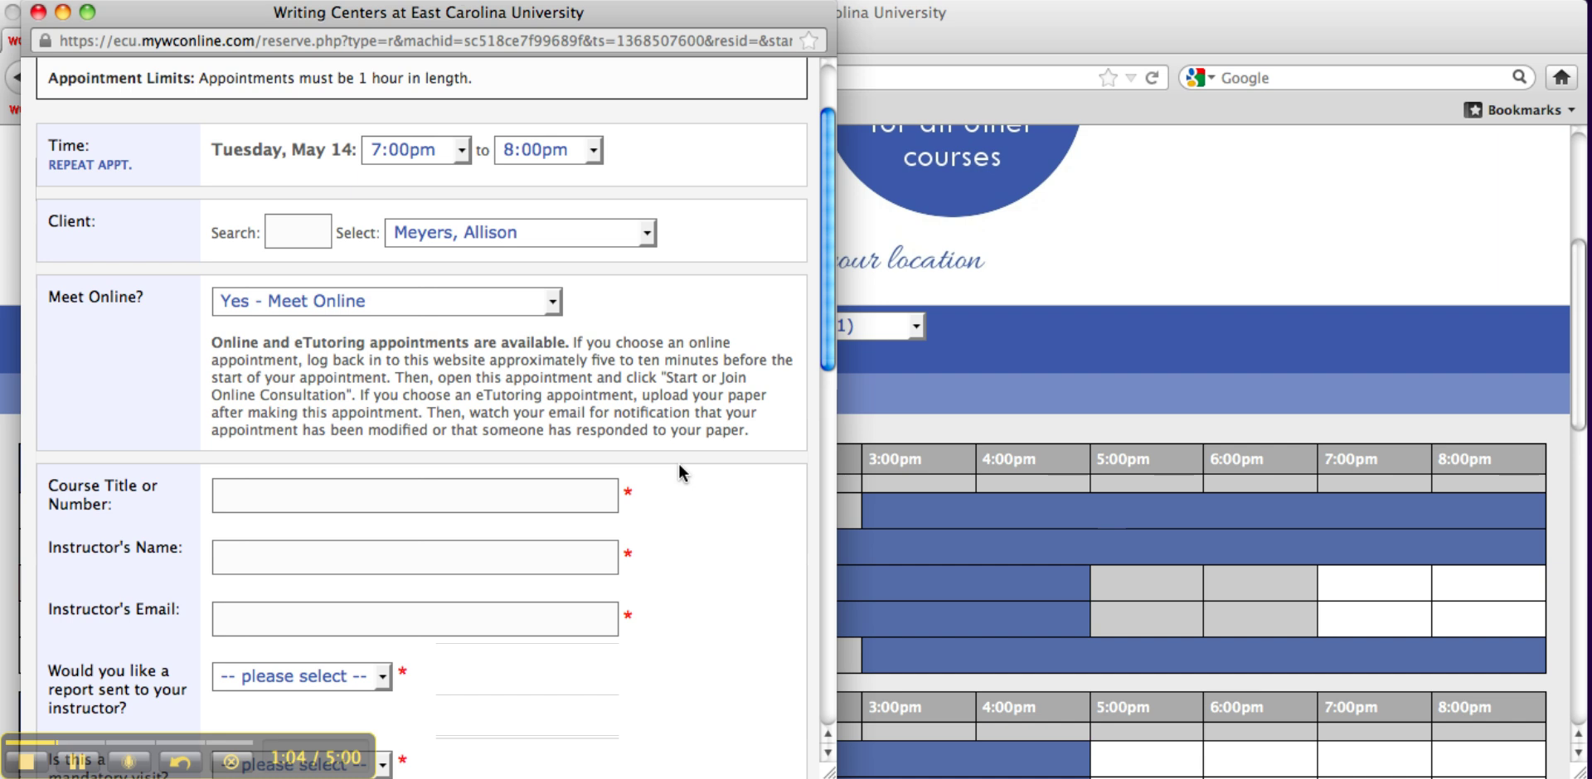
scroll(679, 466, "down", 8)
scroll(679, 473, "down", 2)
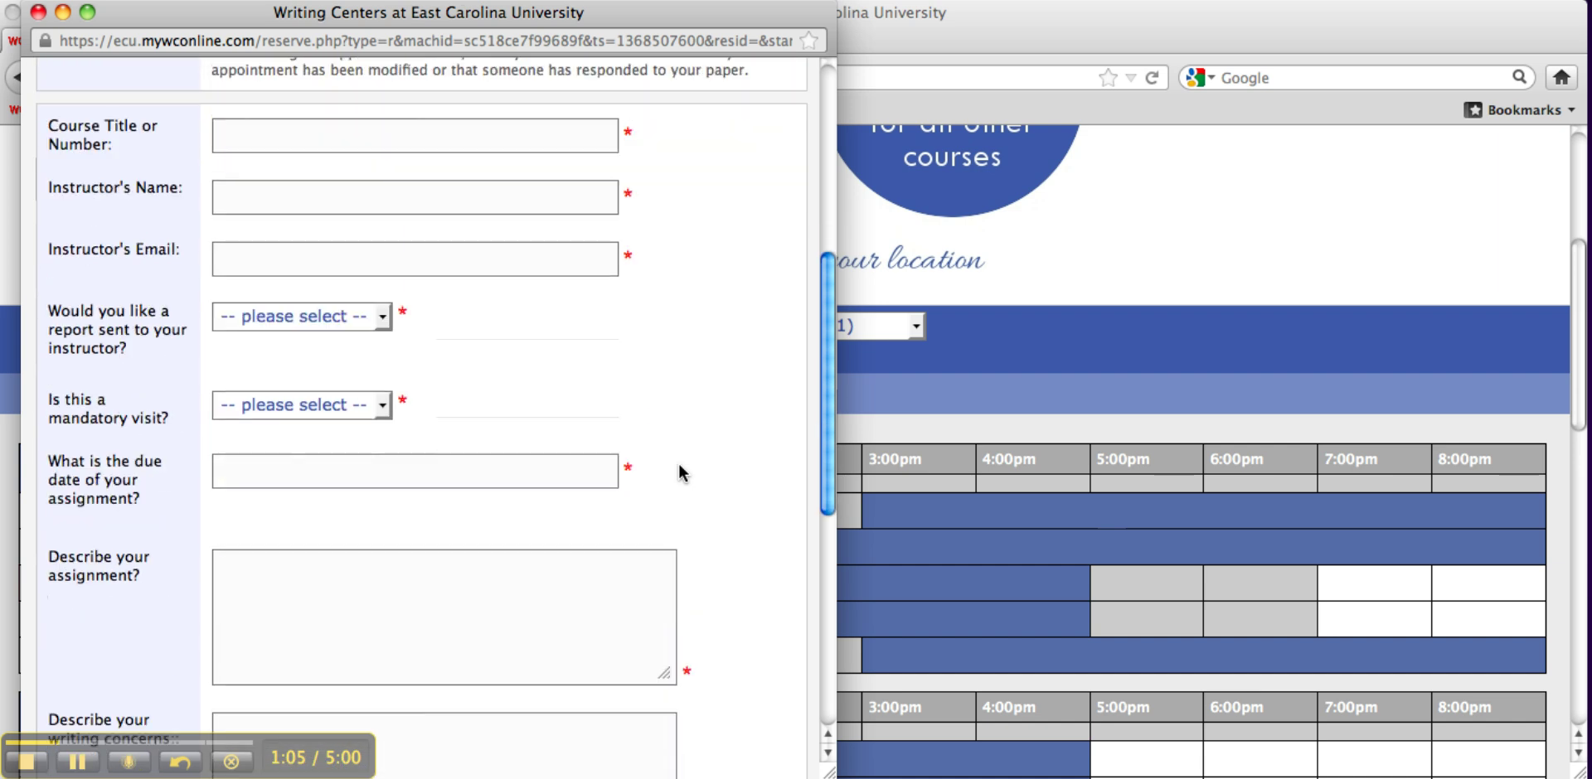
scroll(679, 472, "down", 6)
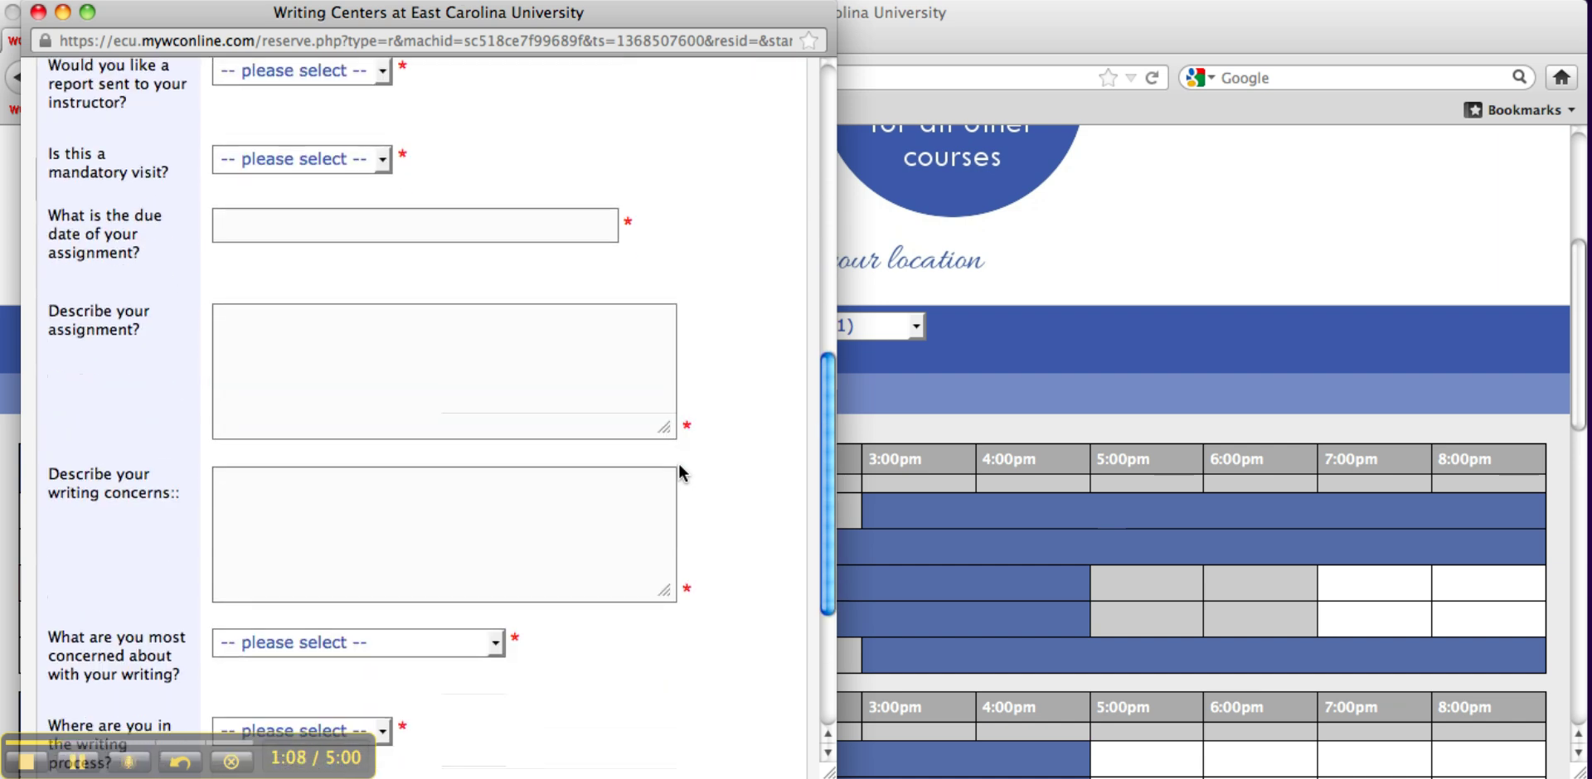
scroll(679, 471, "down", 3)
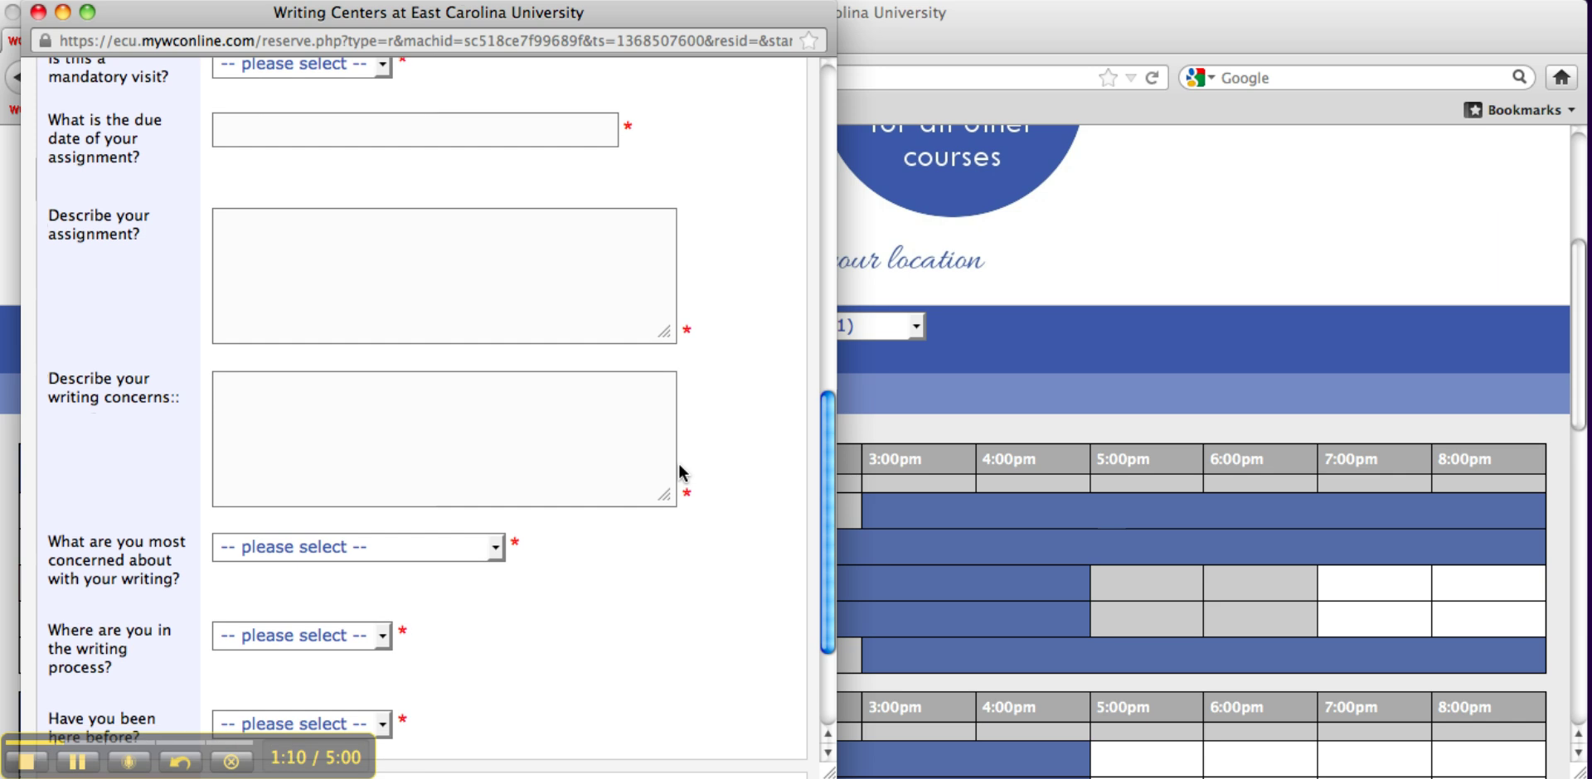
scroll(679, 473, "down", 5)
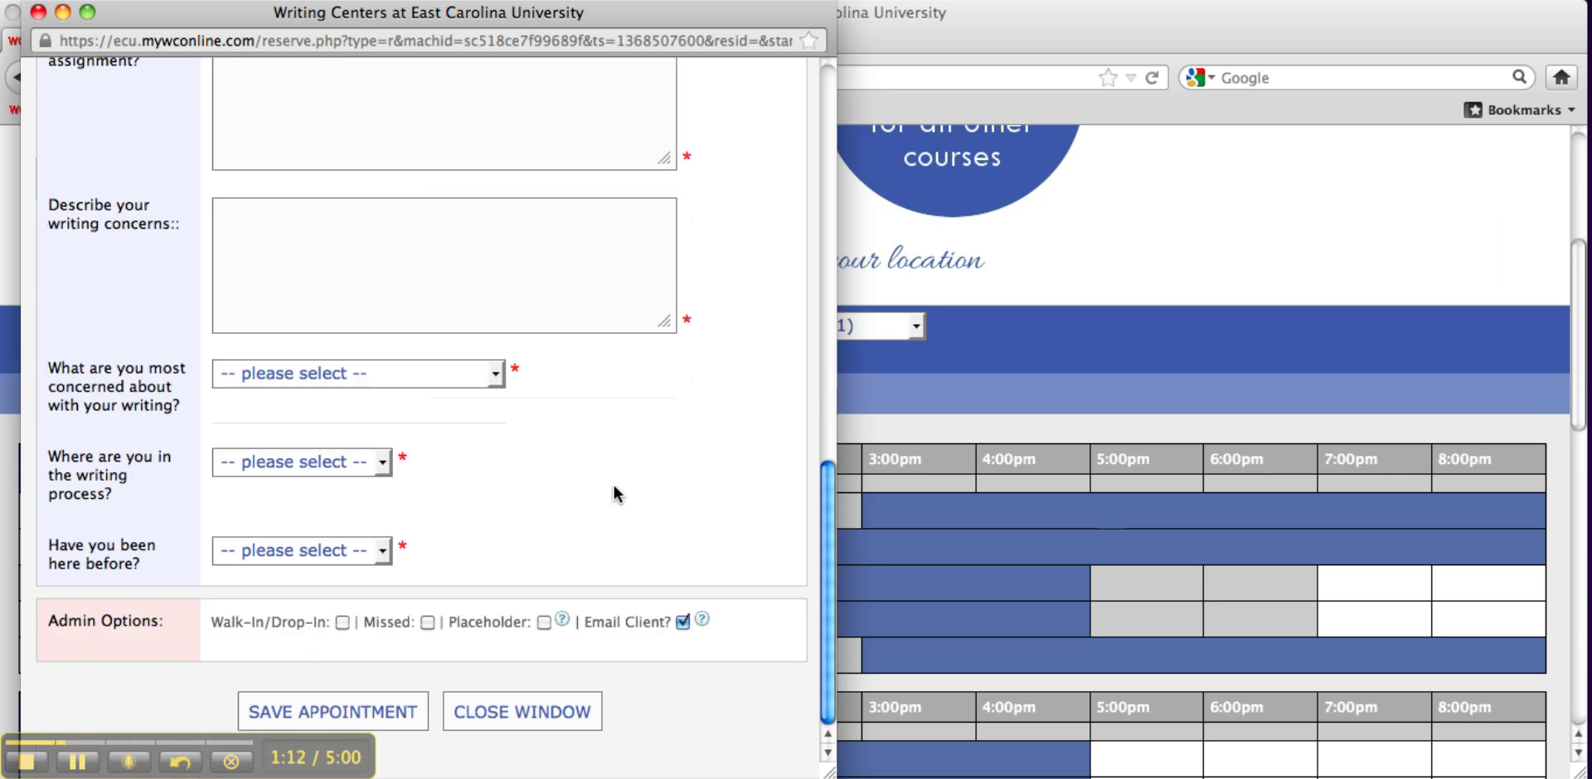
left_click(301, 713)
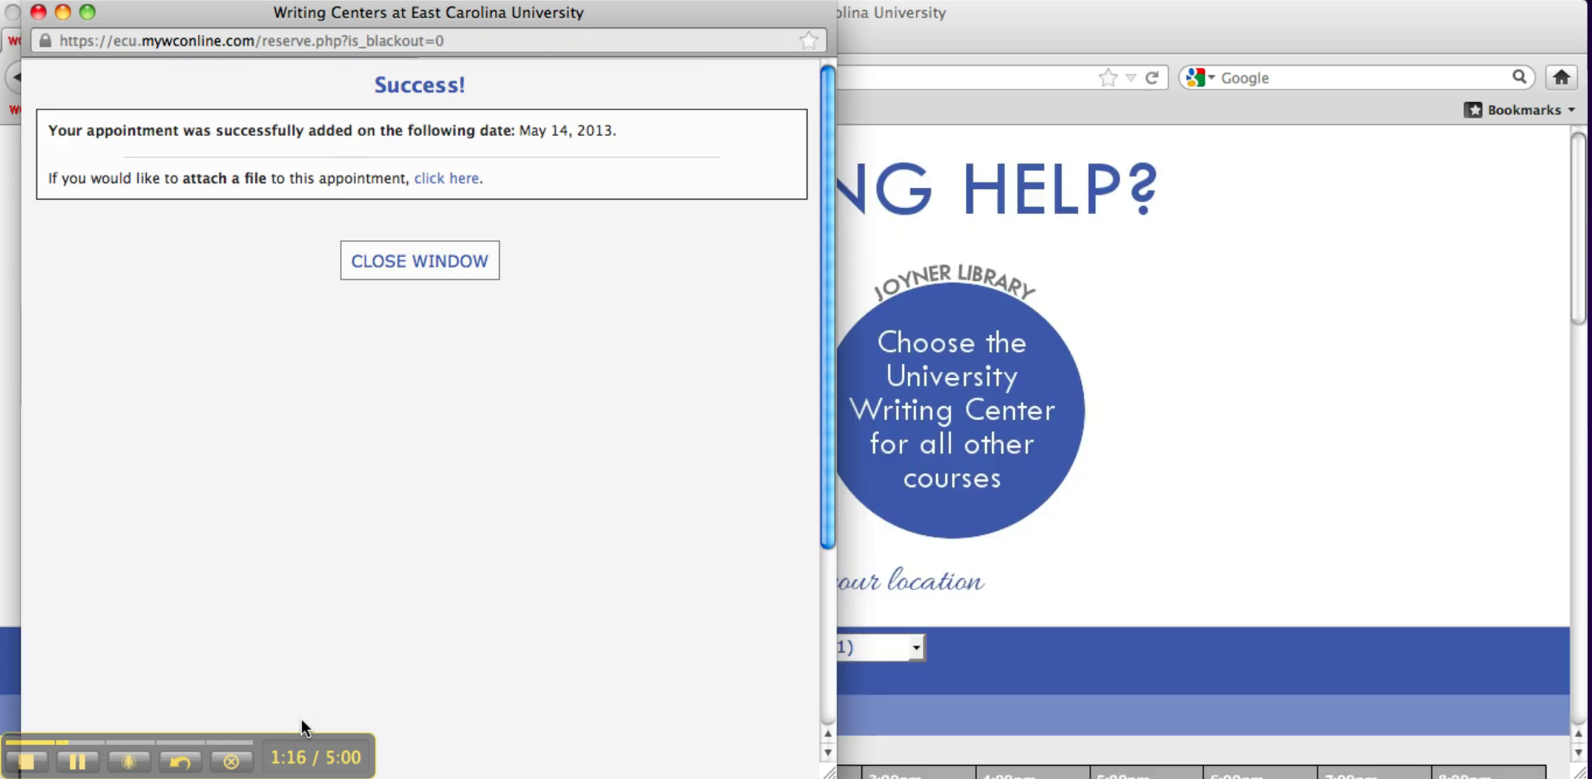
left_click(413, 262)
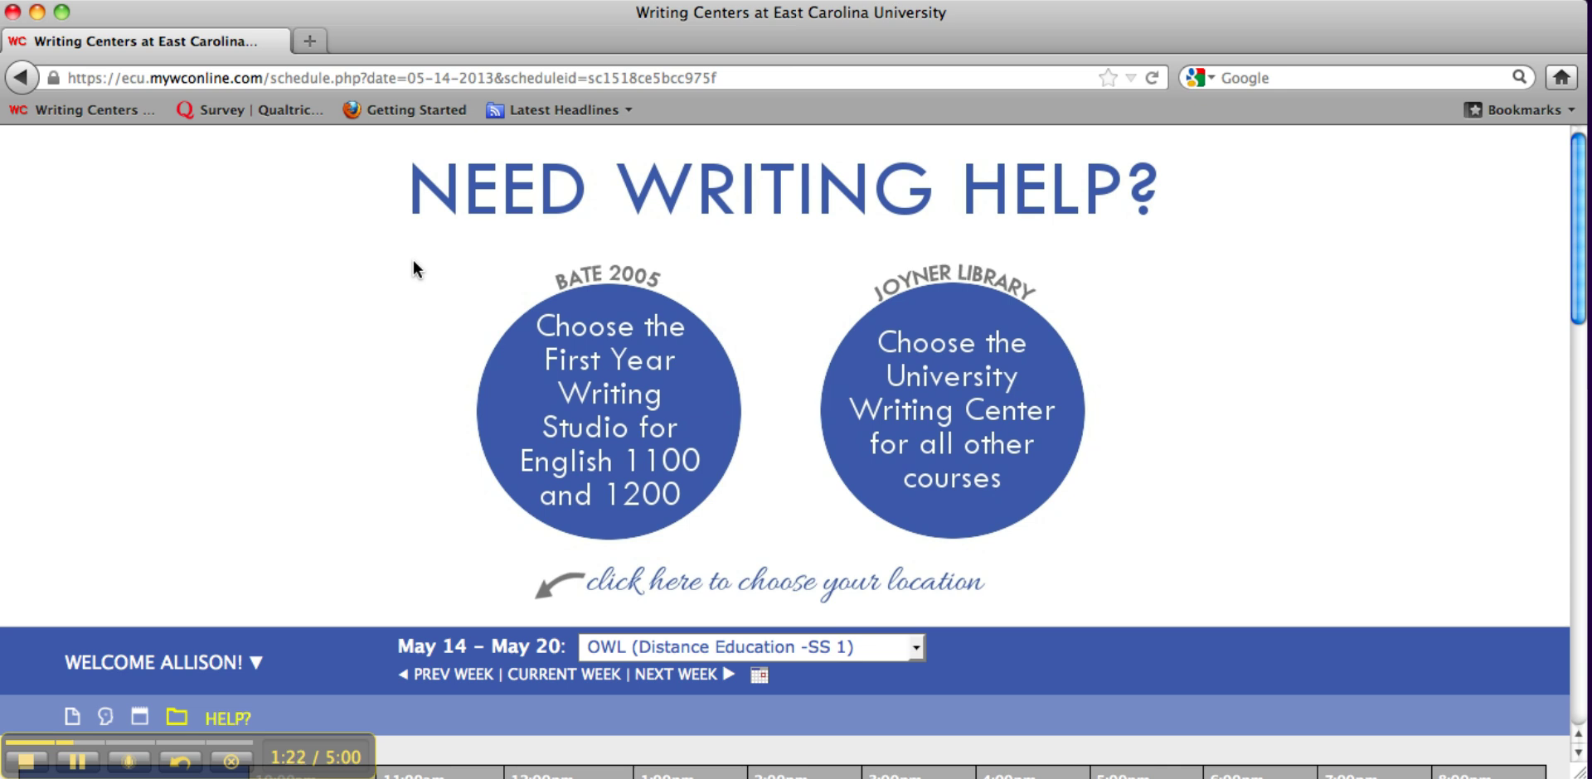
Open the booked Tuesday 7:00pm appointment and start its online consultation.
scroll(414, 262, "down", 3)
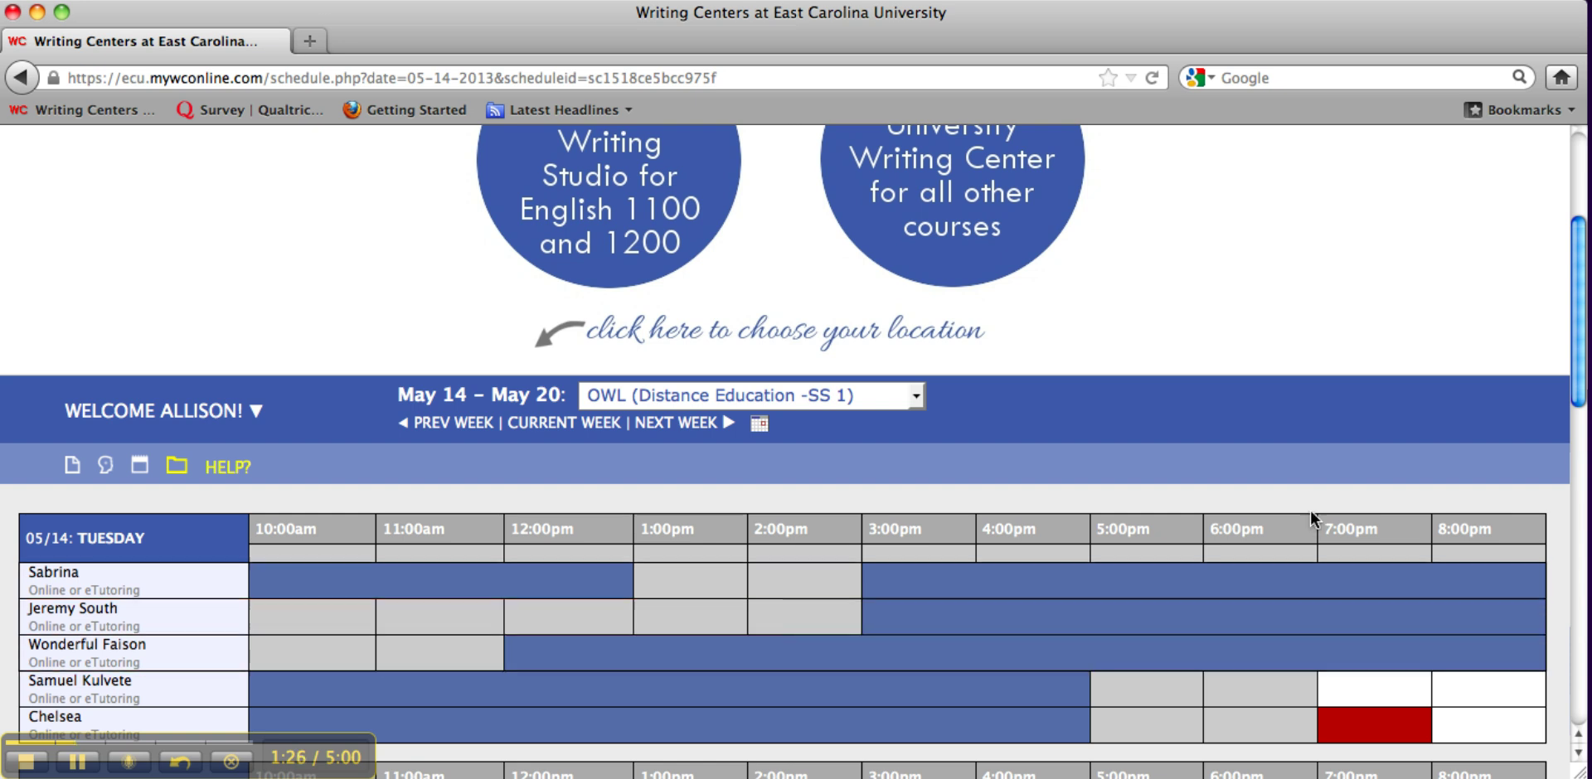
scroll(1367, 382, "down", 1)
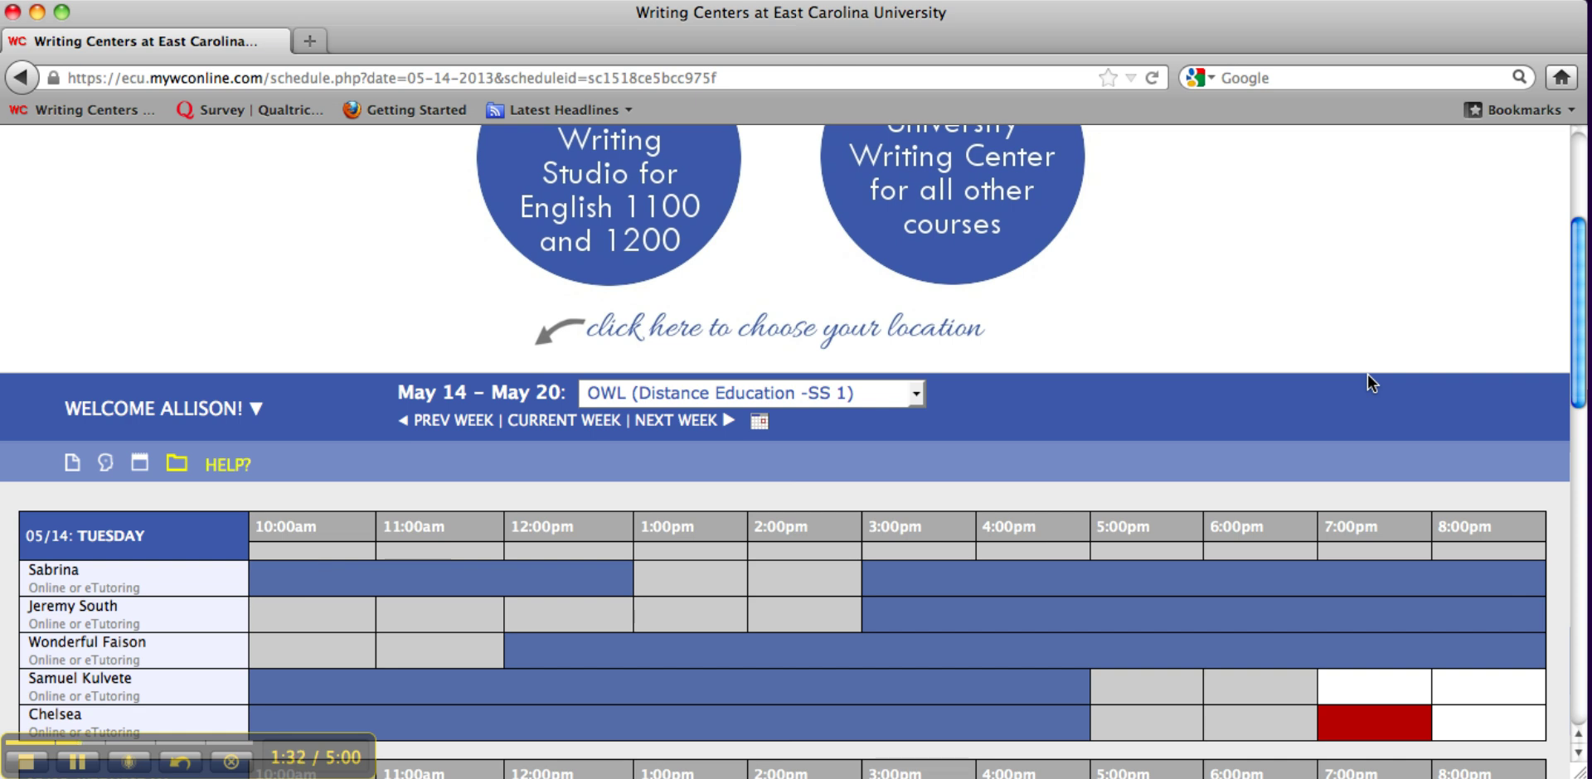
scroll(1368, 375, "down", 4)
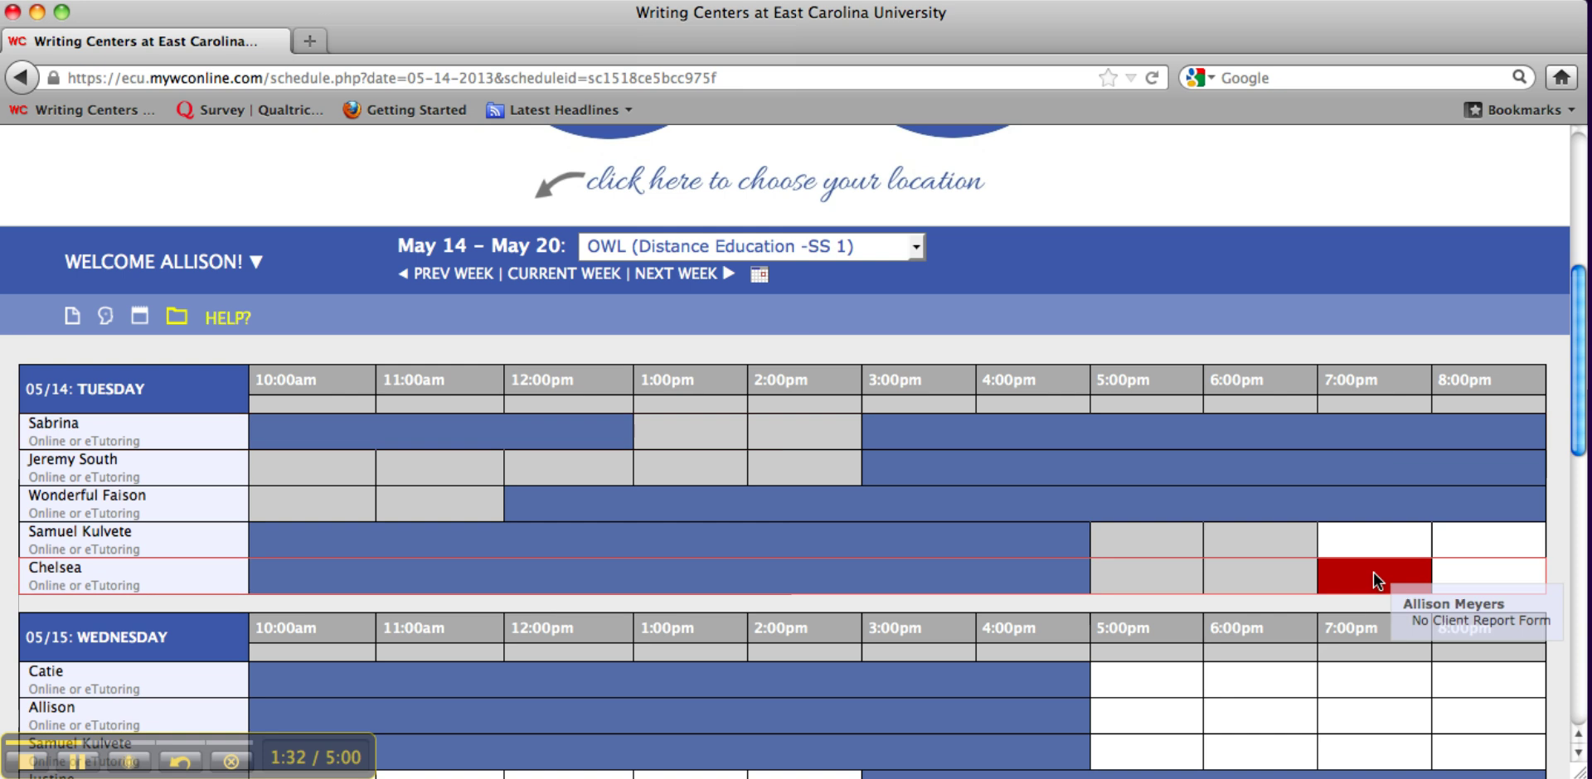
left_click(1373, 572)
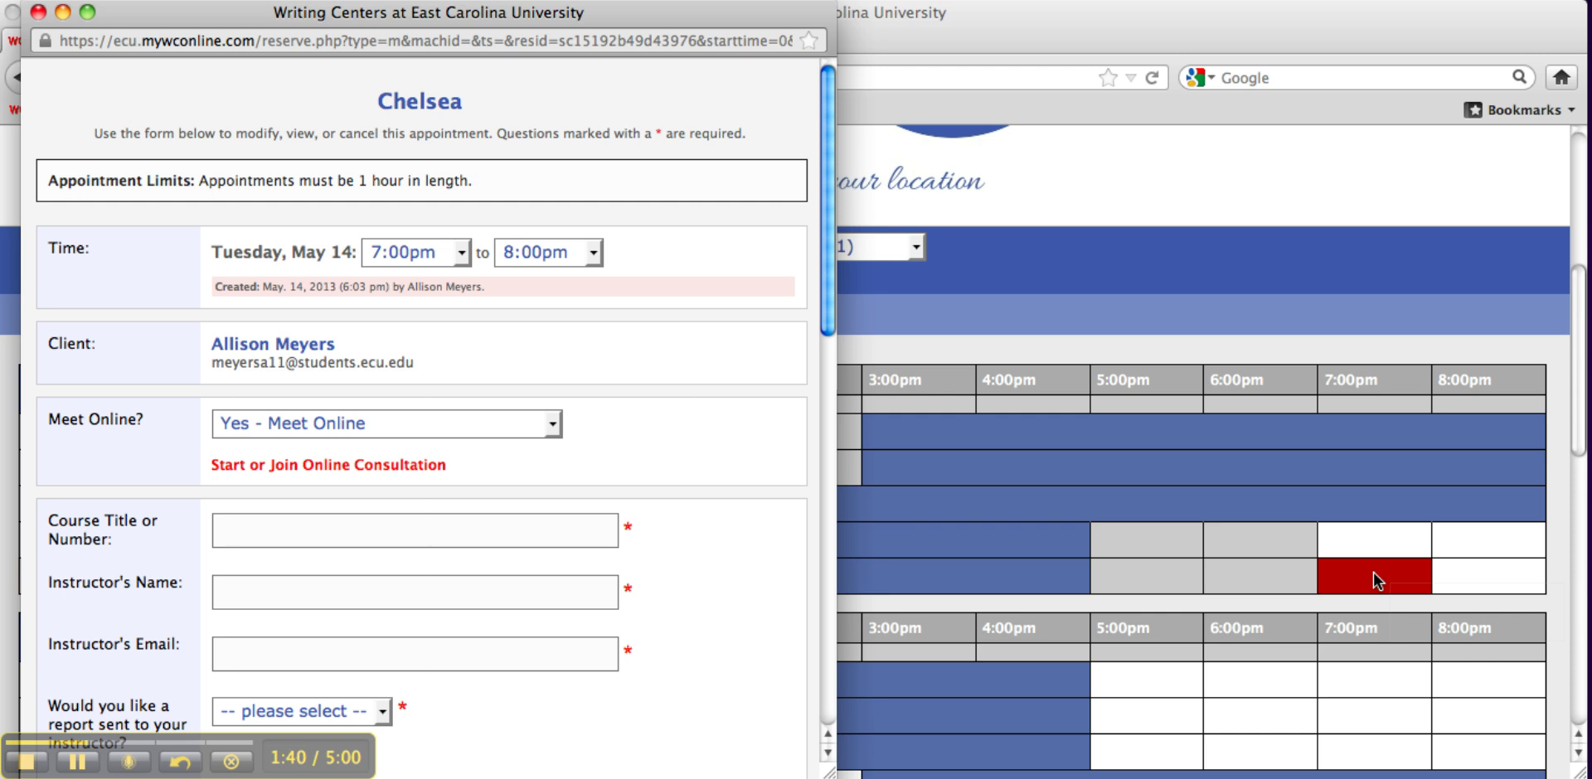
left_click(427, 466)
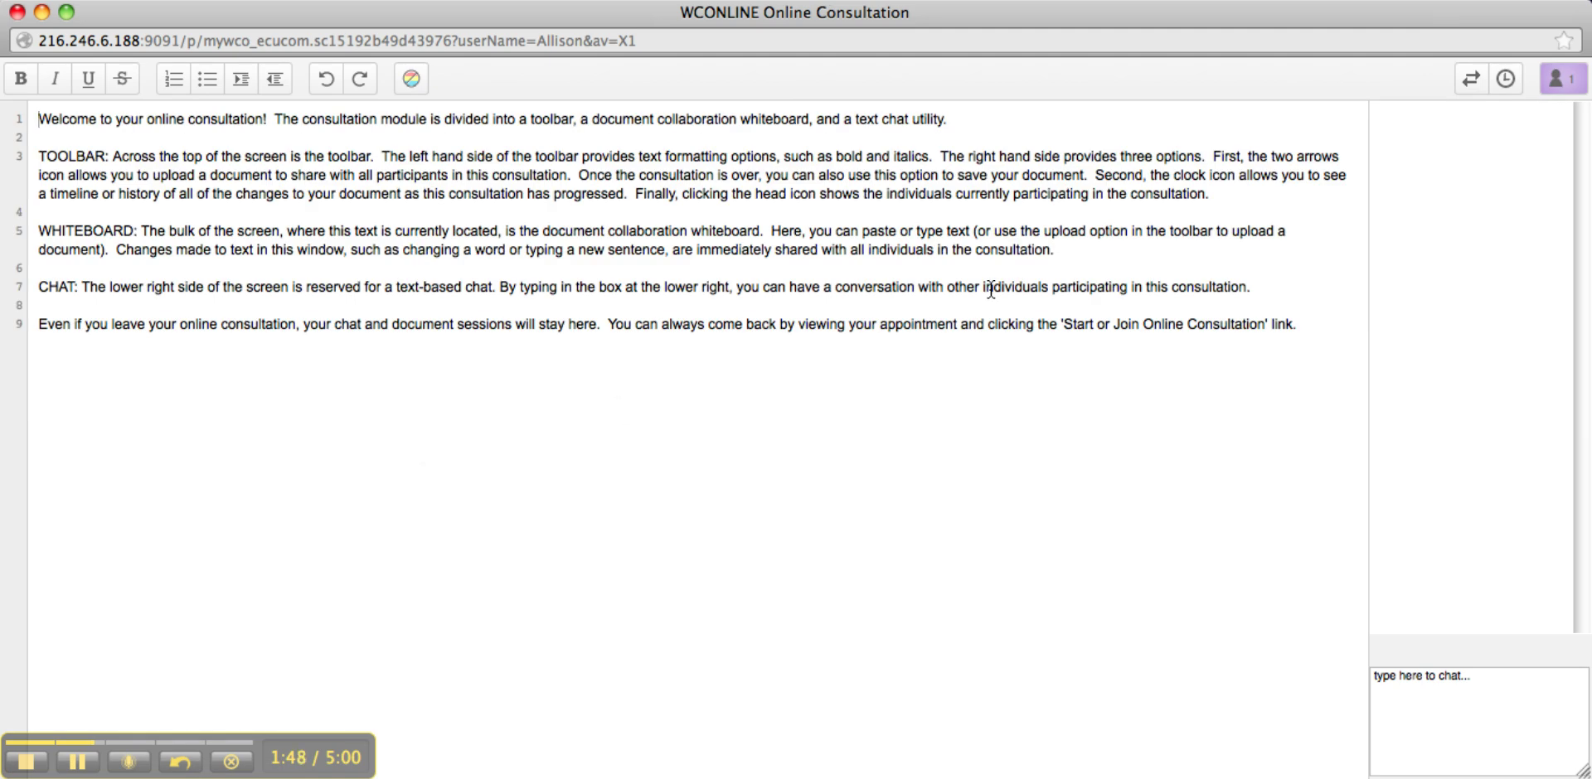
Import the Health2220StudyGuide file from the Desktop into the whiteboard, overwriting its current text.
left_click(1469, 83)
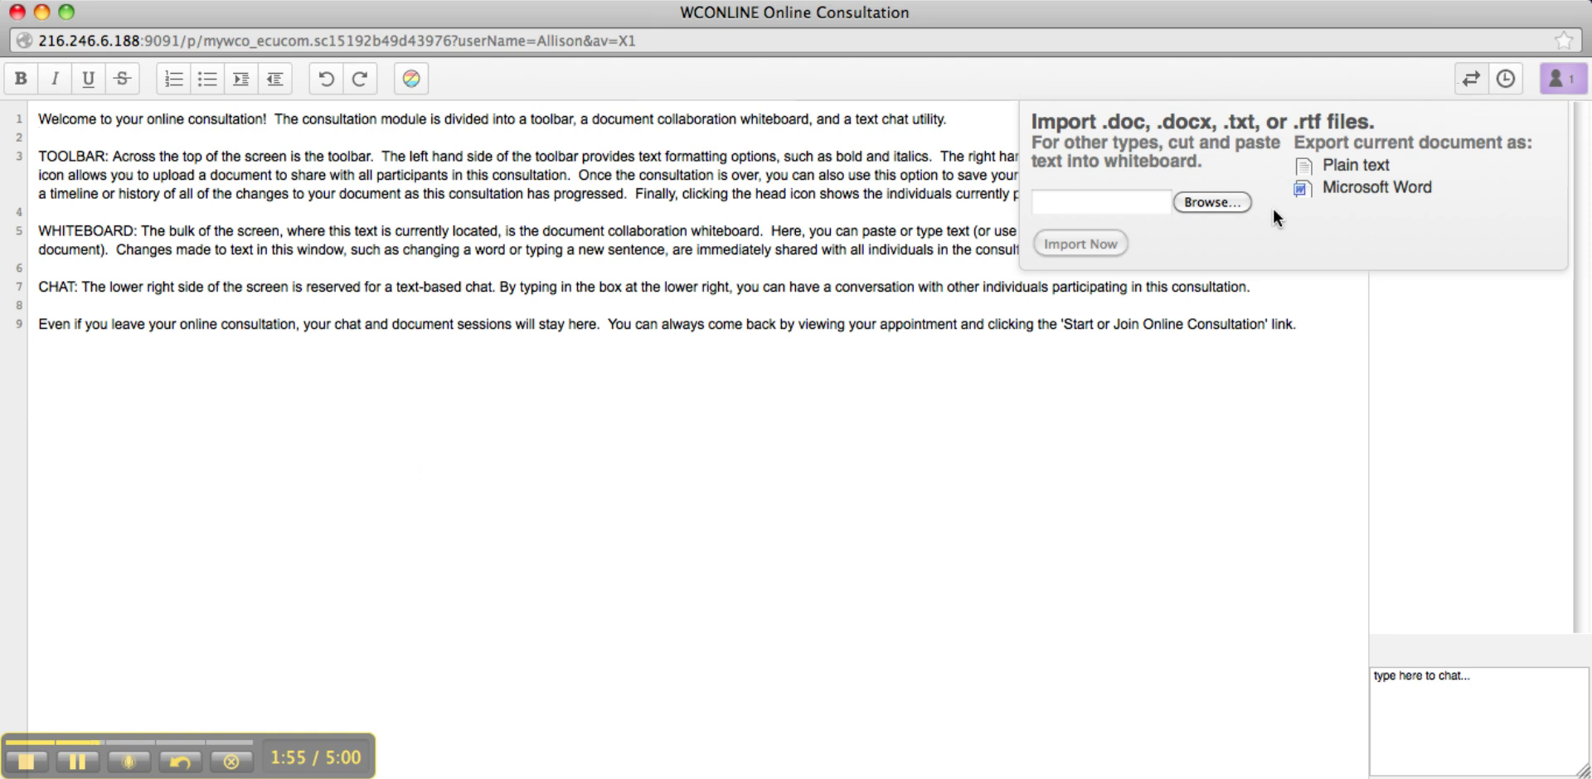
left_click(1236, 204)
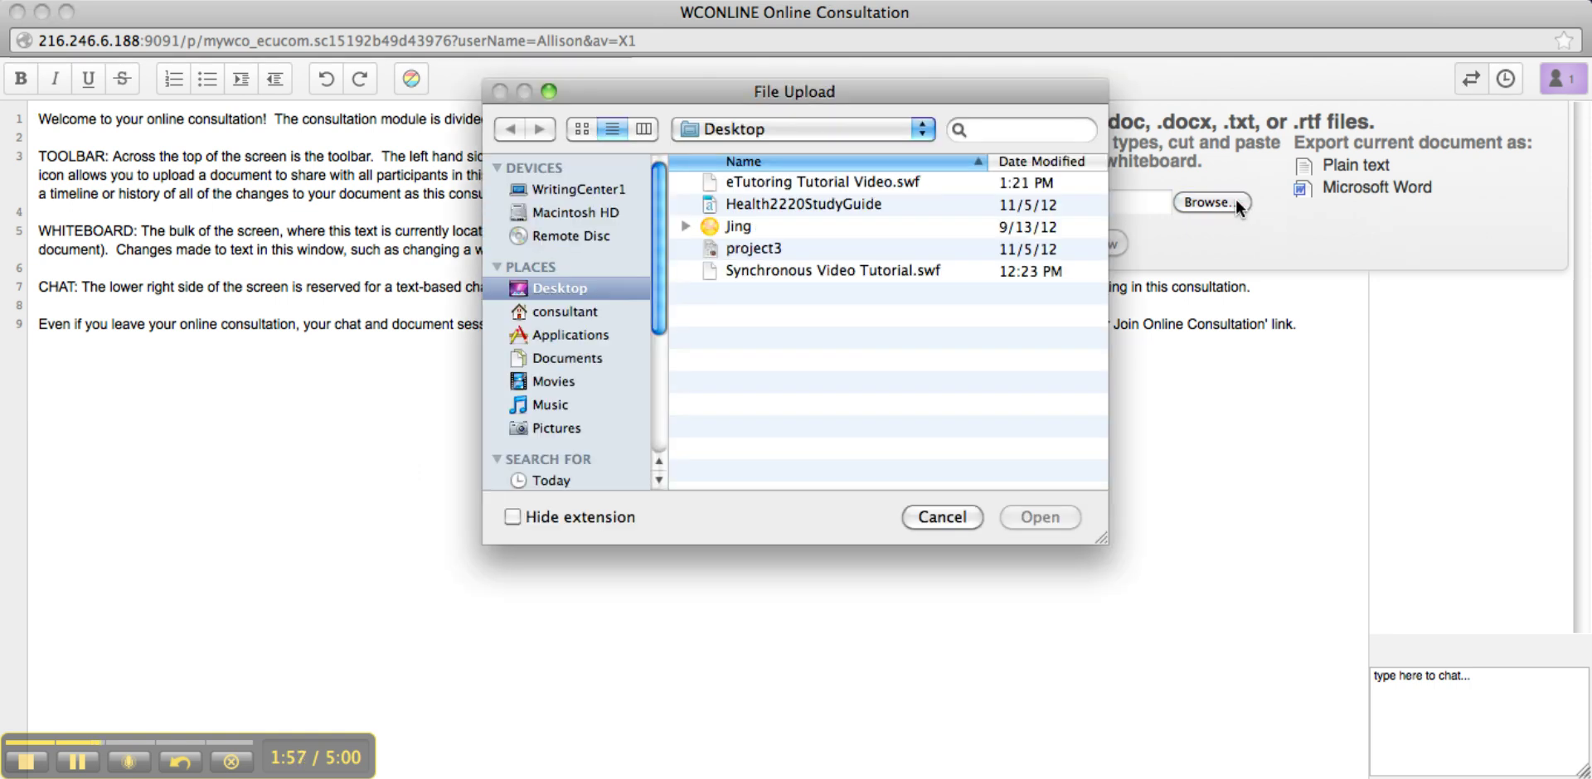
left_click(874, 204)
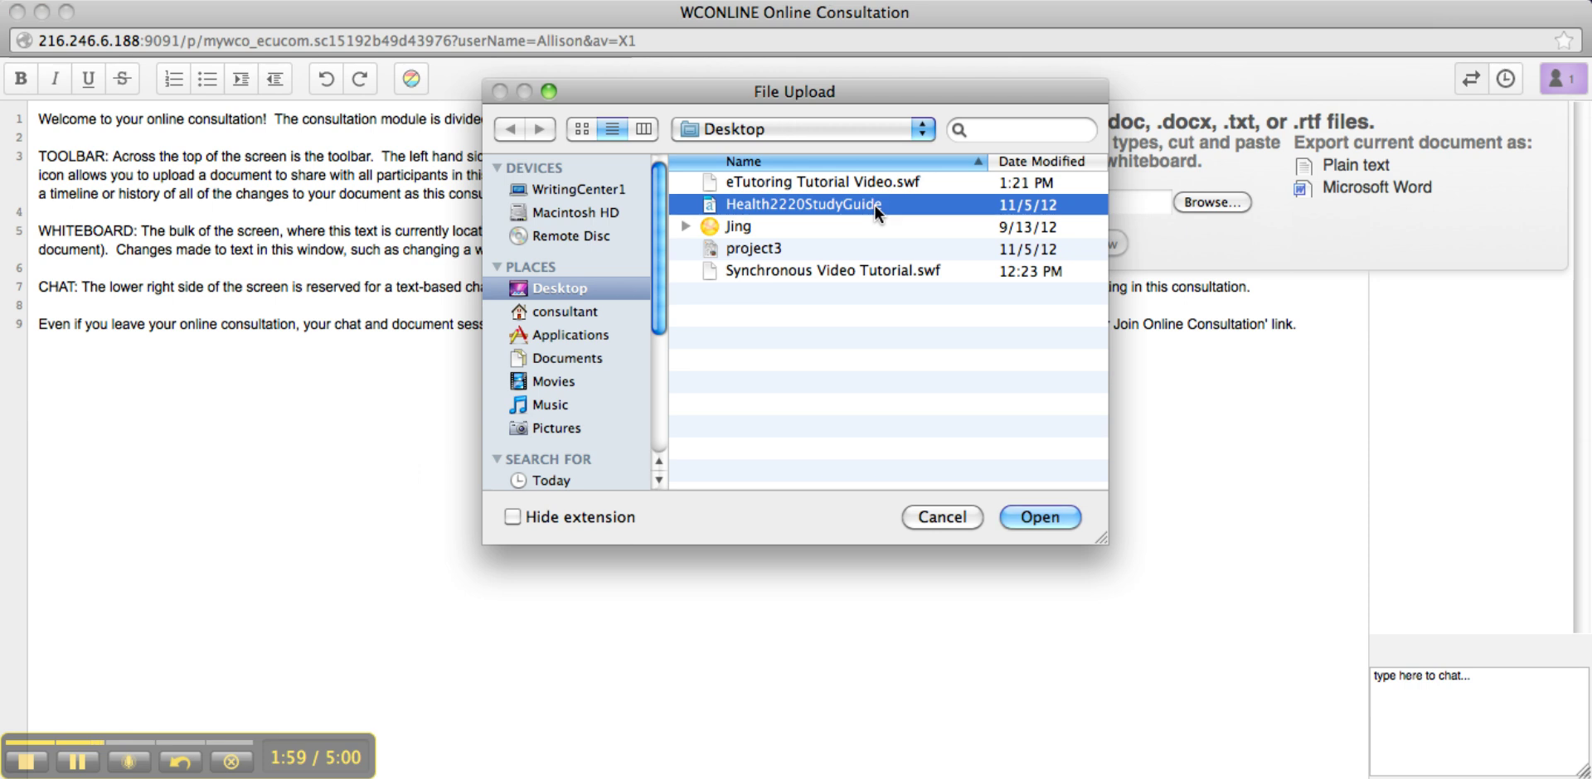
left_click(1035, 518)
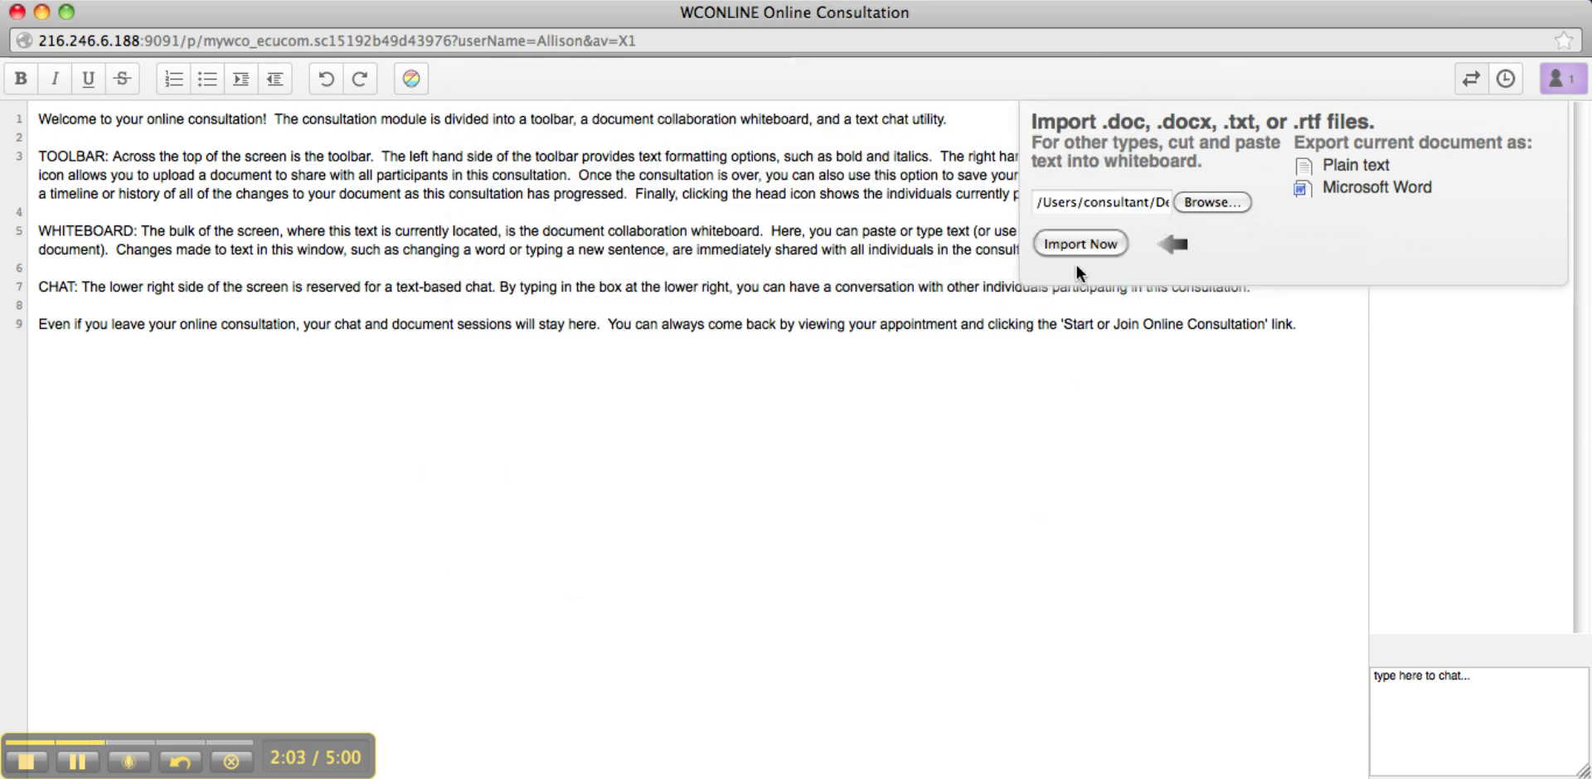
left_click(1078, 246)
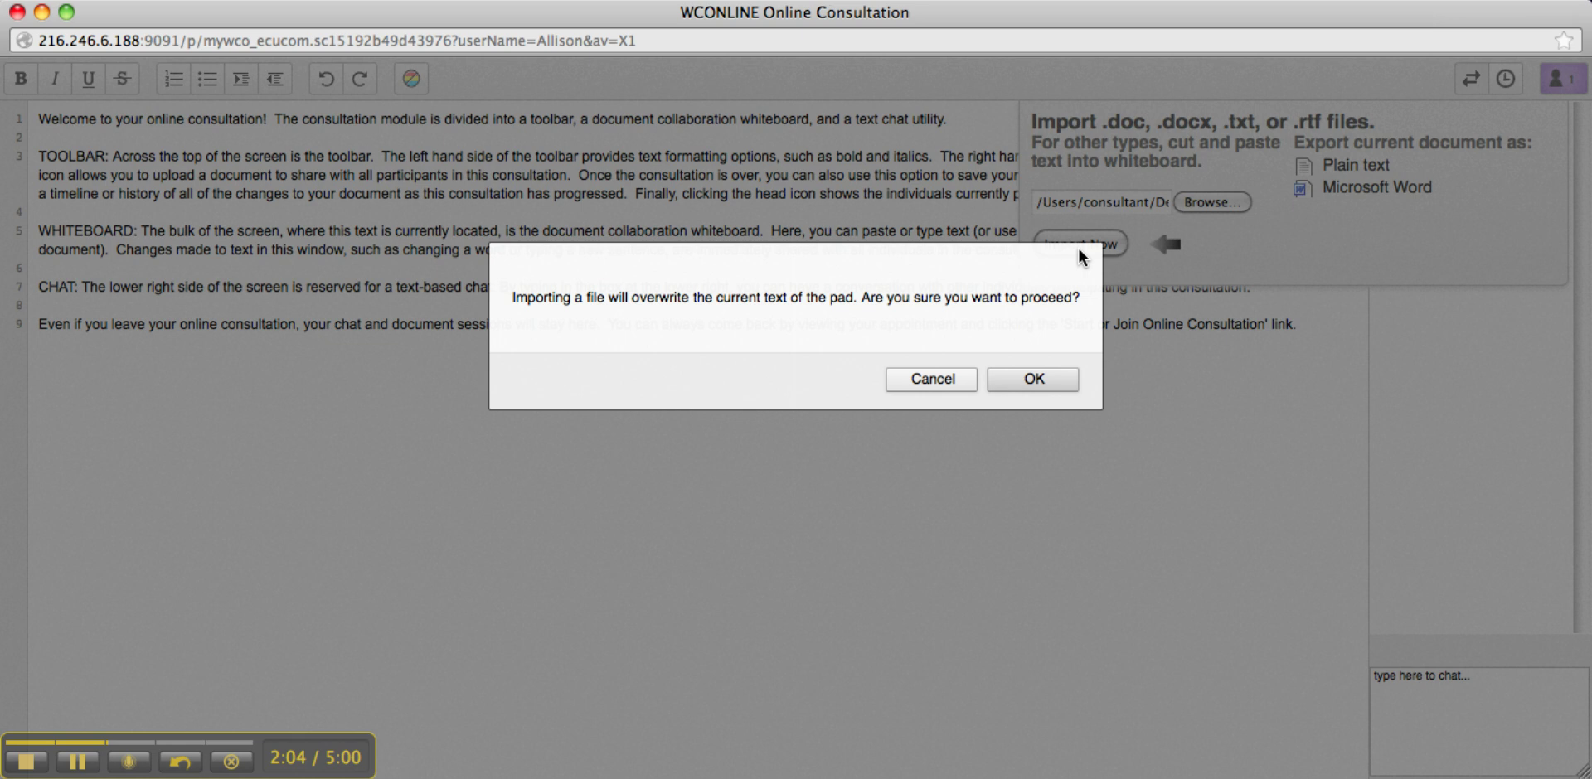
left_click(1049, 379)
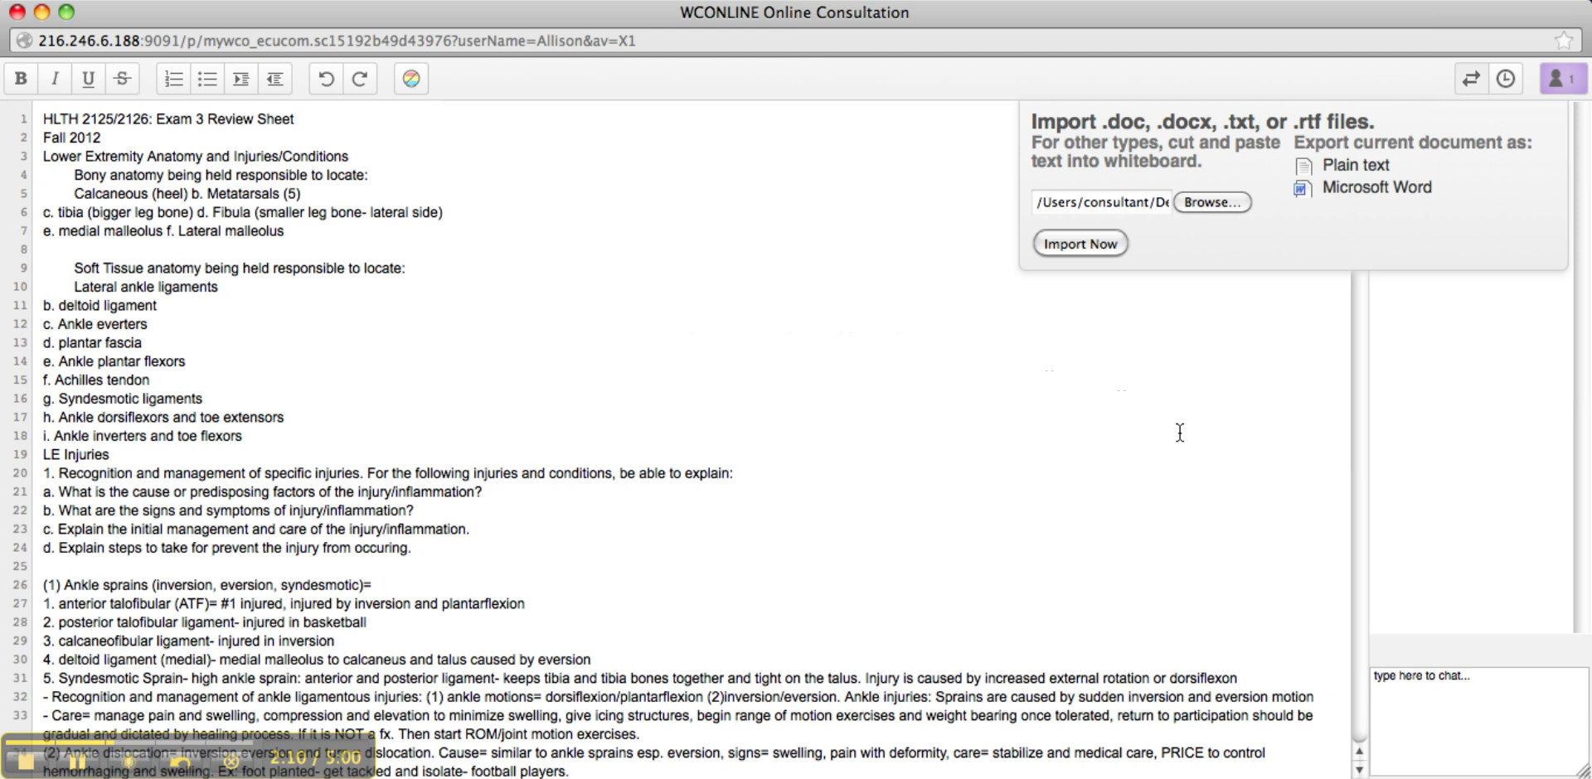
left_click(1180, 432)
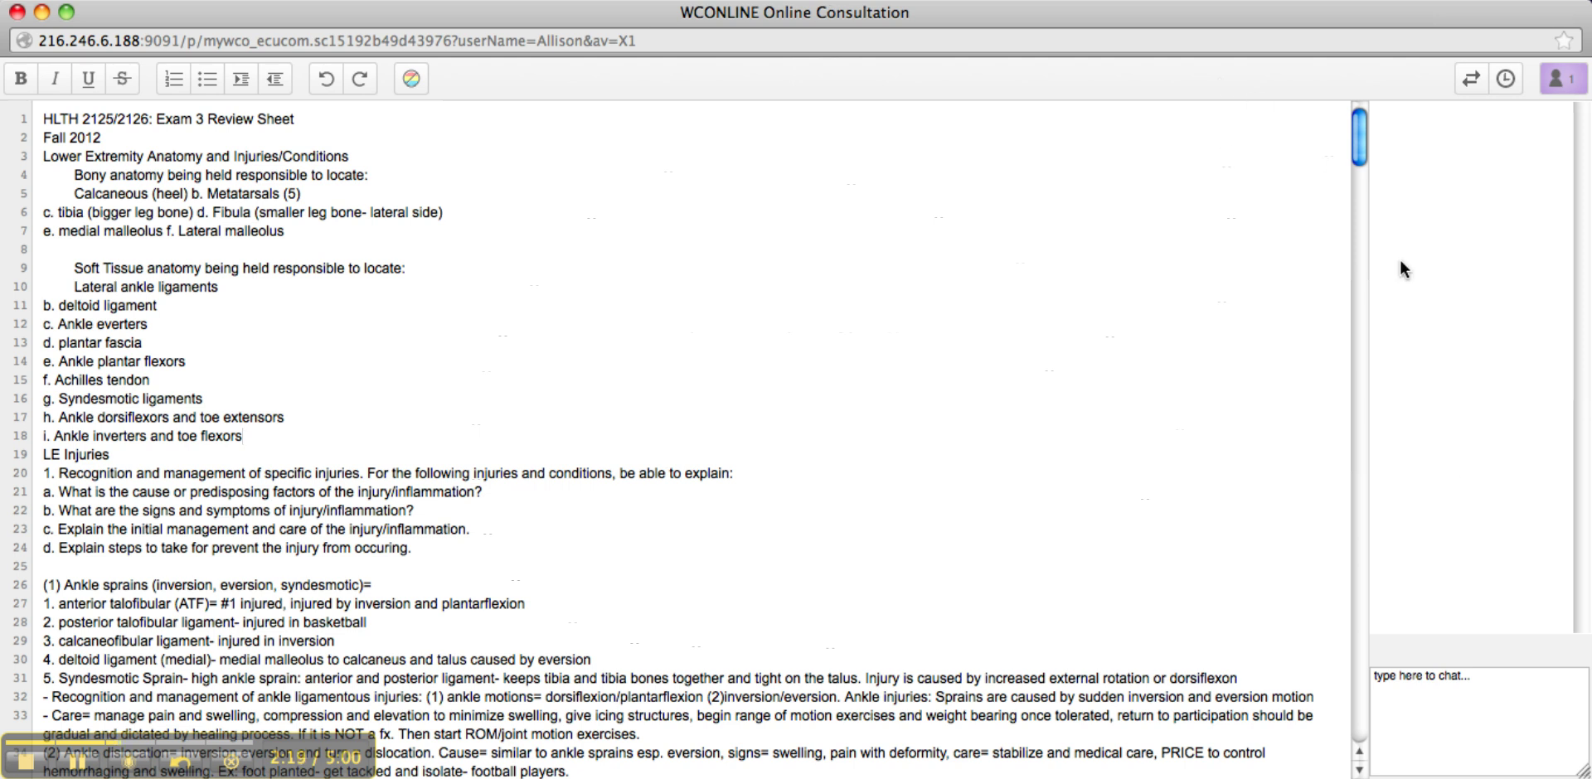
Send the chat message "hi consultant!" in the consultation.
left_click(1451, 685)
type("hi consultant!")
key("Return")
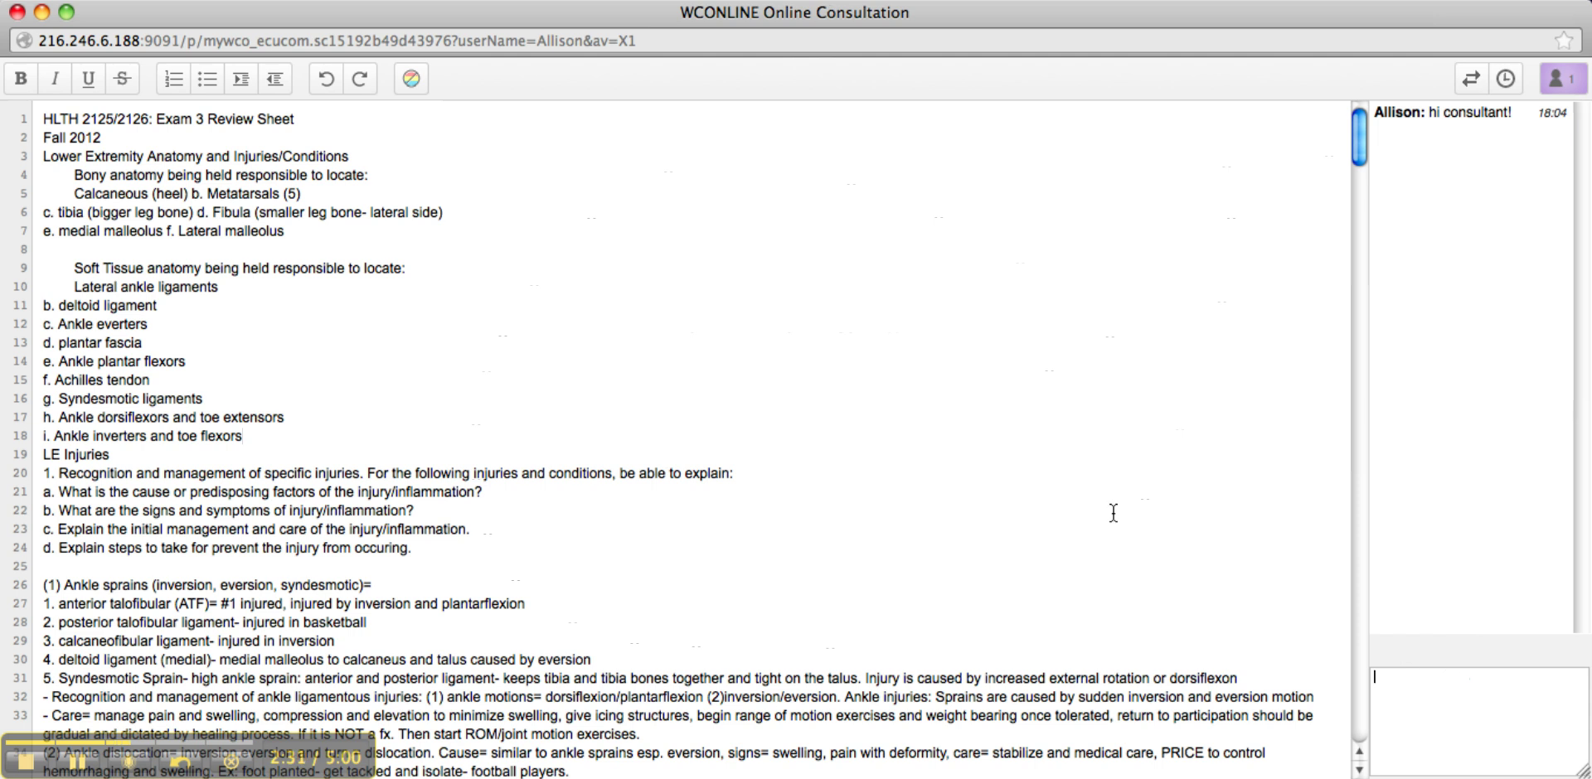
Bold the "HLTH 2125/2126: Exam 3 Review Sheet" line and delete the "Soft Tissue anatomy" and "Lateral ankle ligaments" text.
triple_click(238, 119)
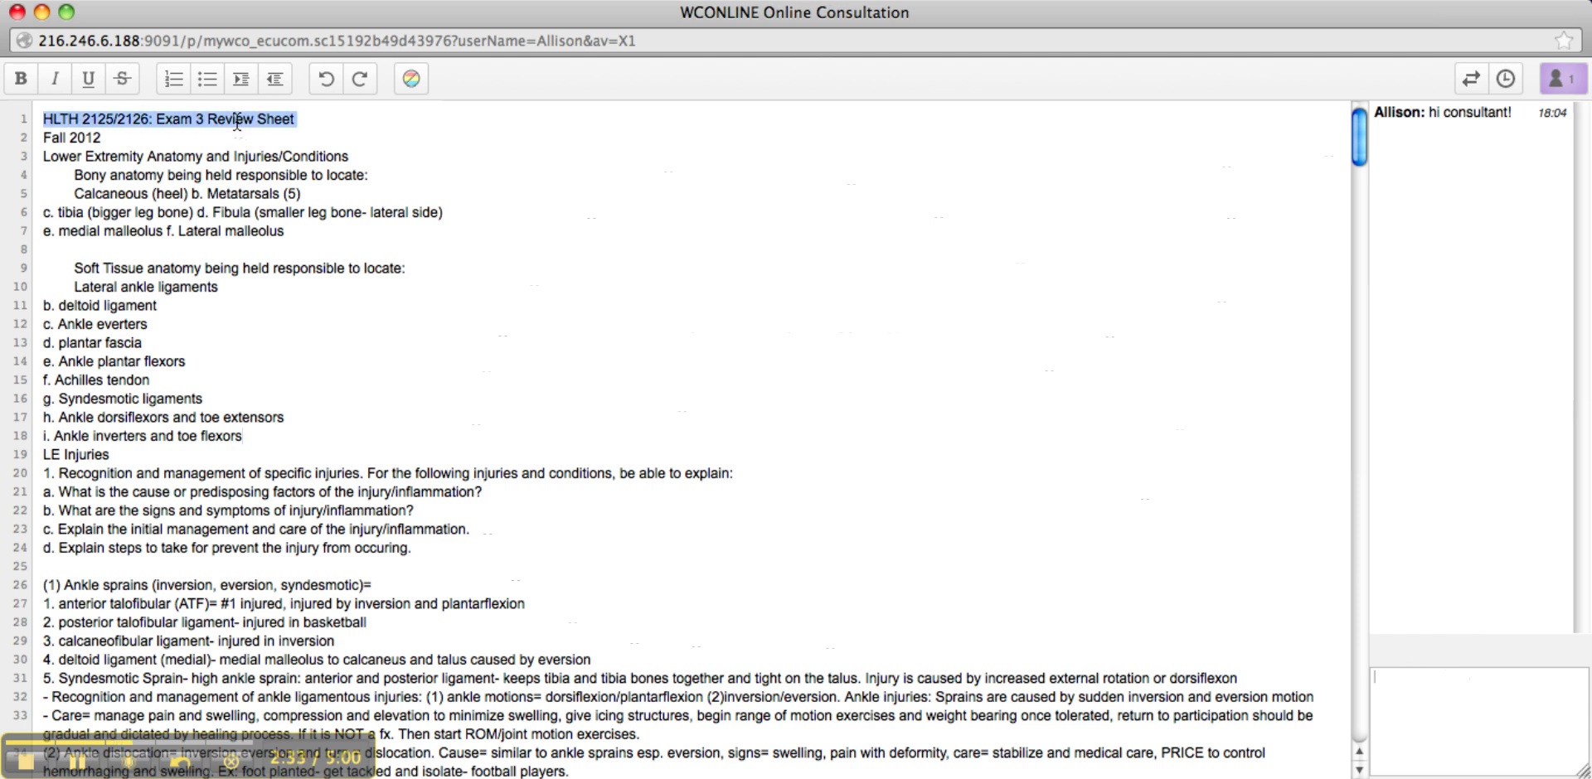
left_click(21, 79)
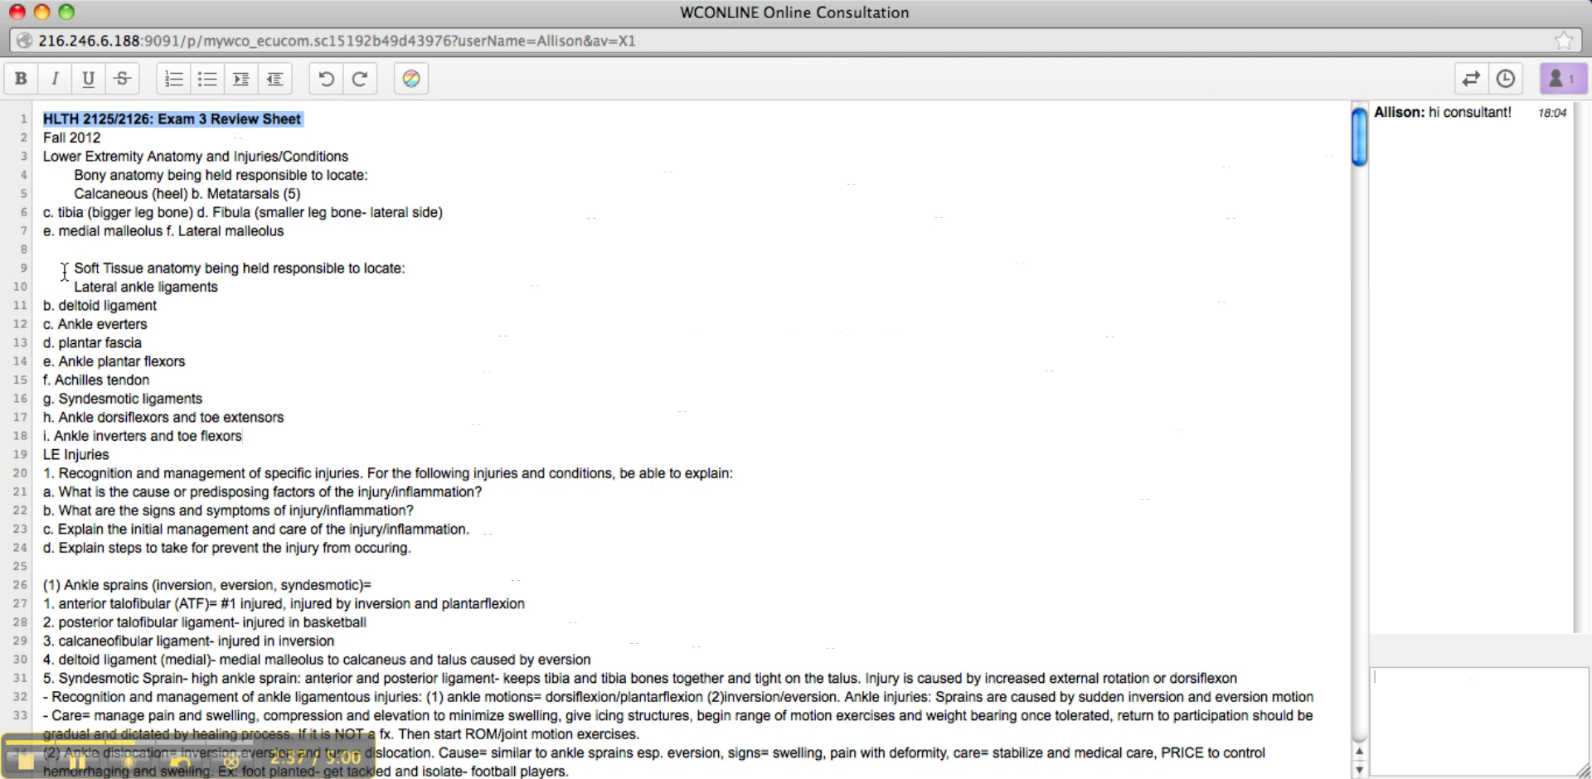
left_click_drag(66, 270, 402, 299)
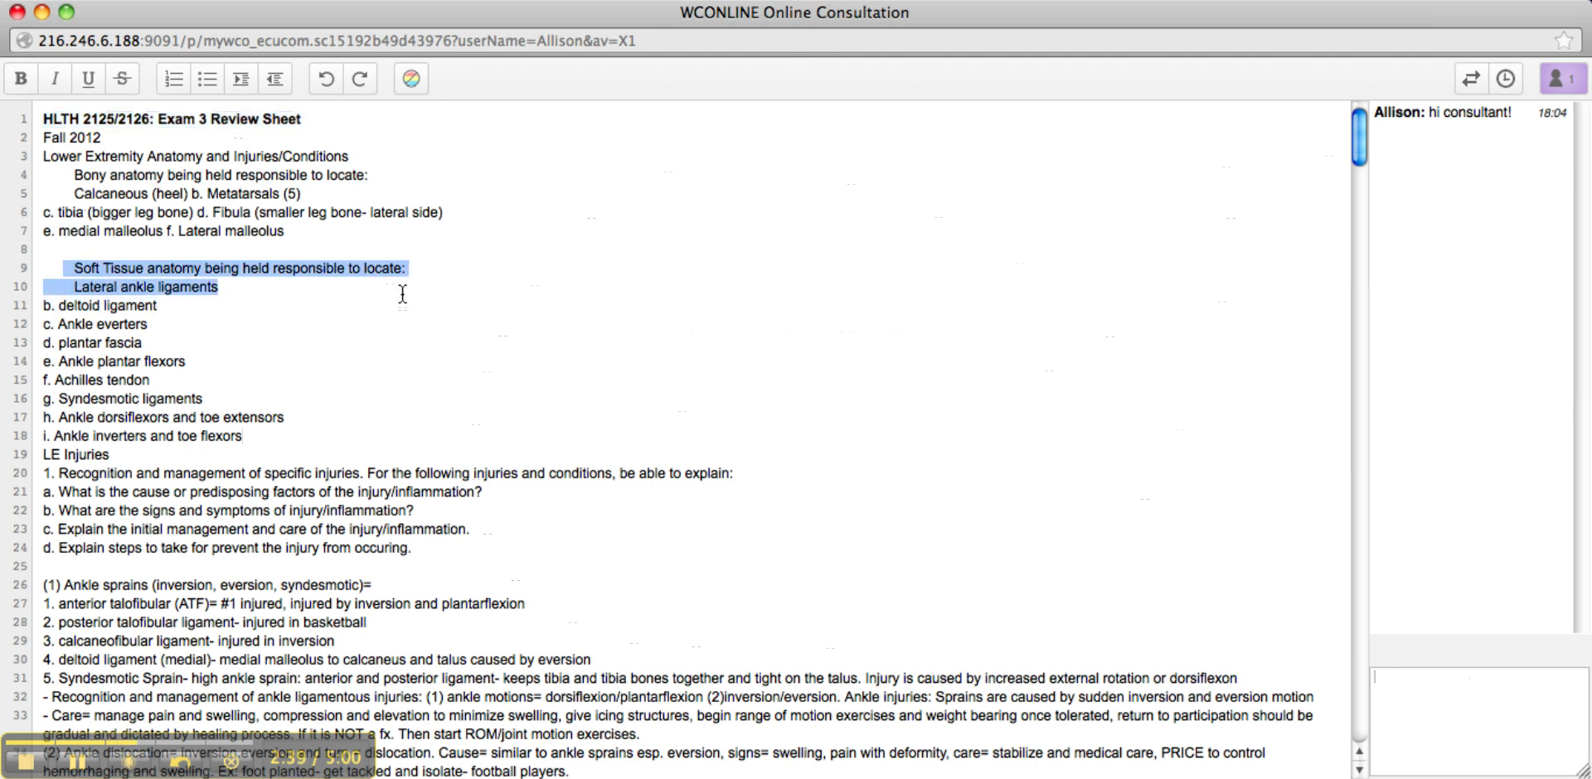
key("BackSpace")
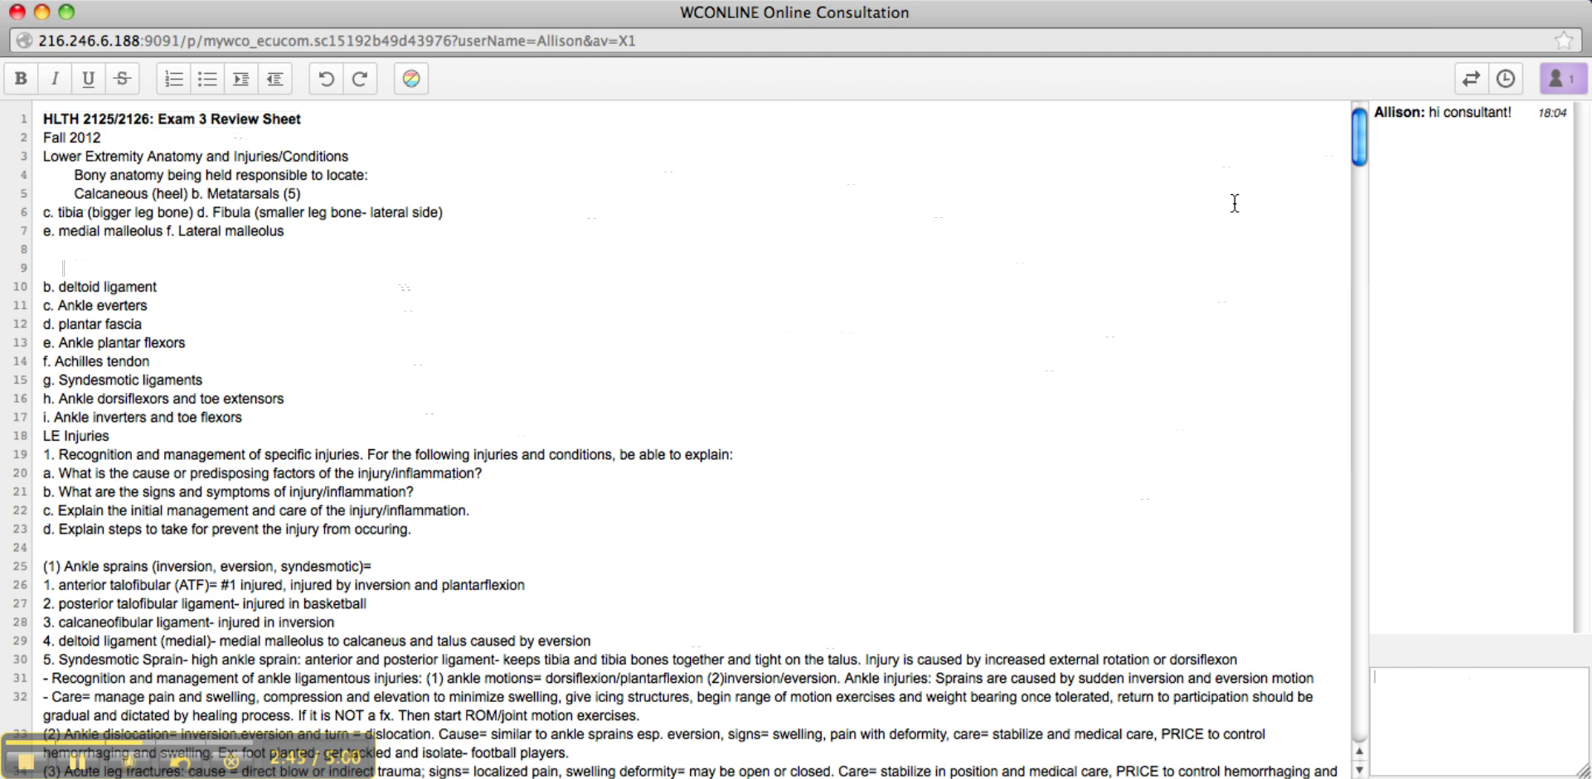
Export the whiteboard document in Microsoft Word format.
left_click(1467, 86)
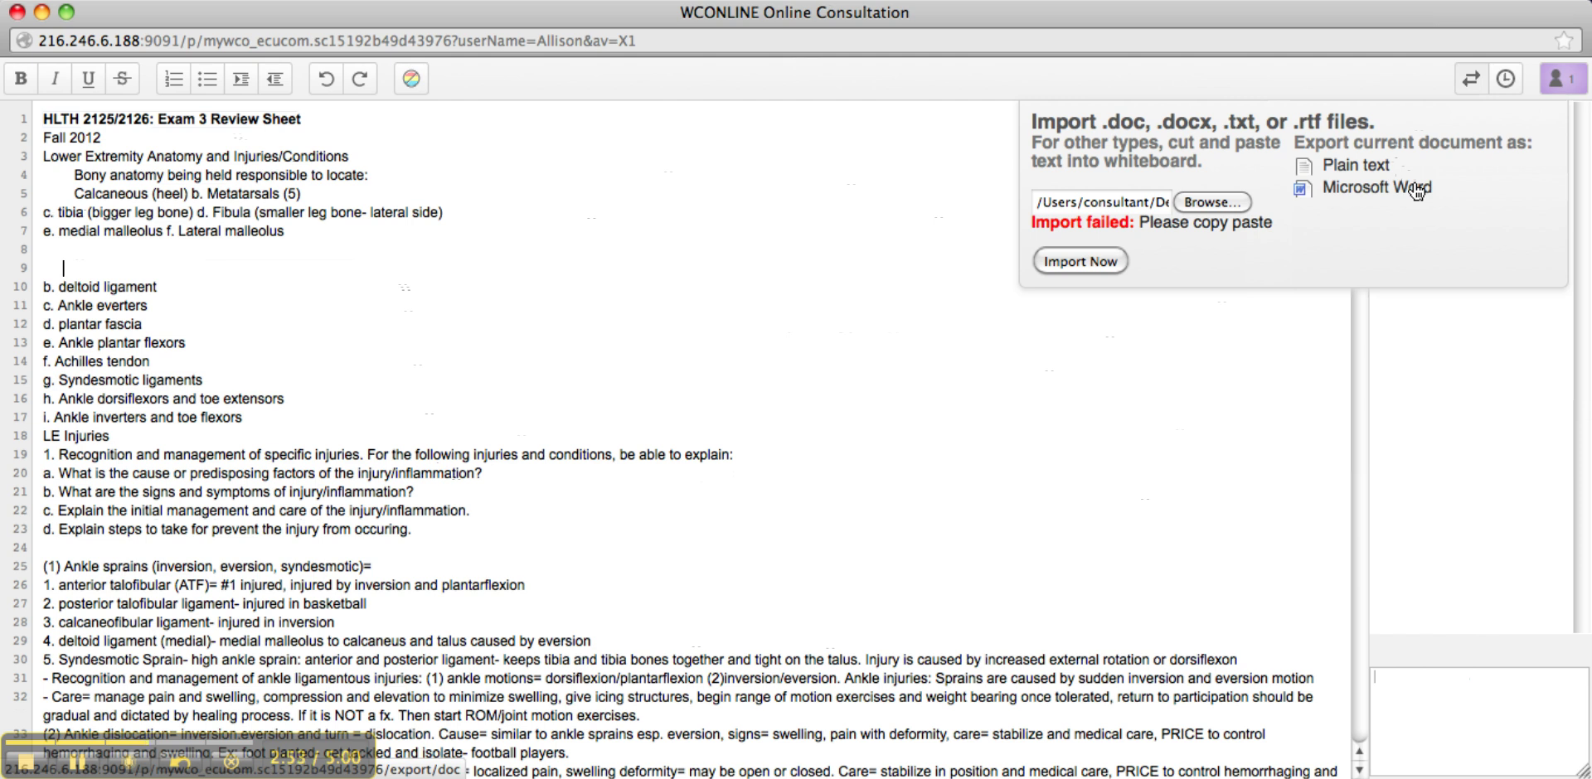
left_click(1416, 191)
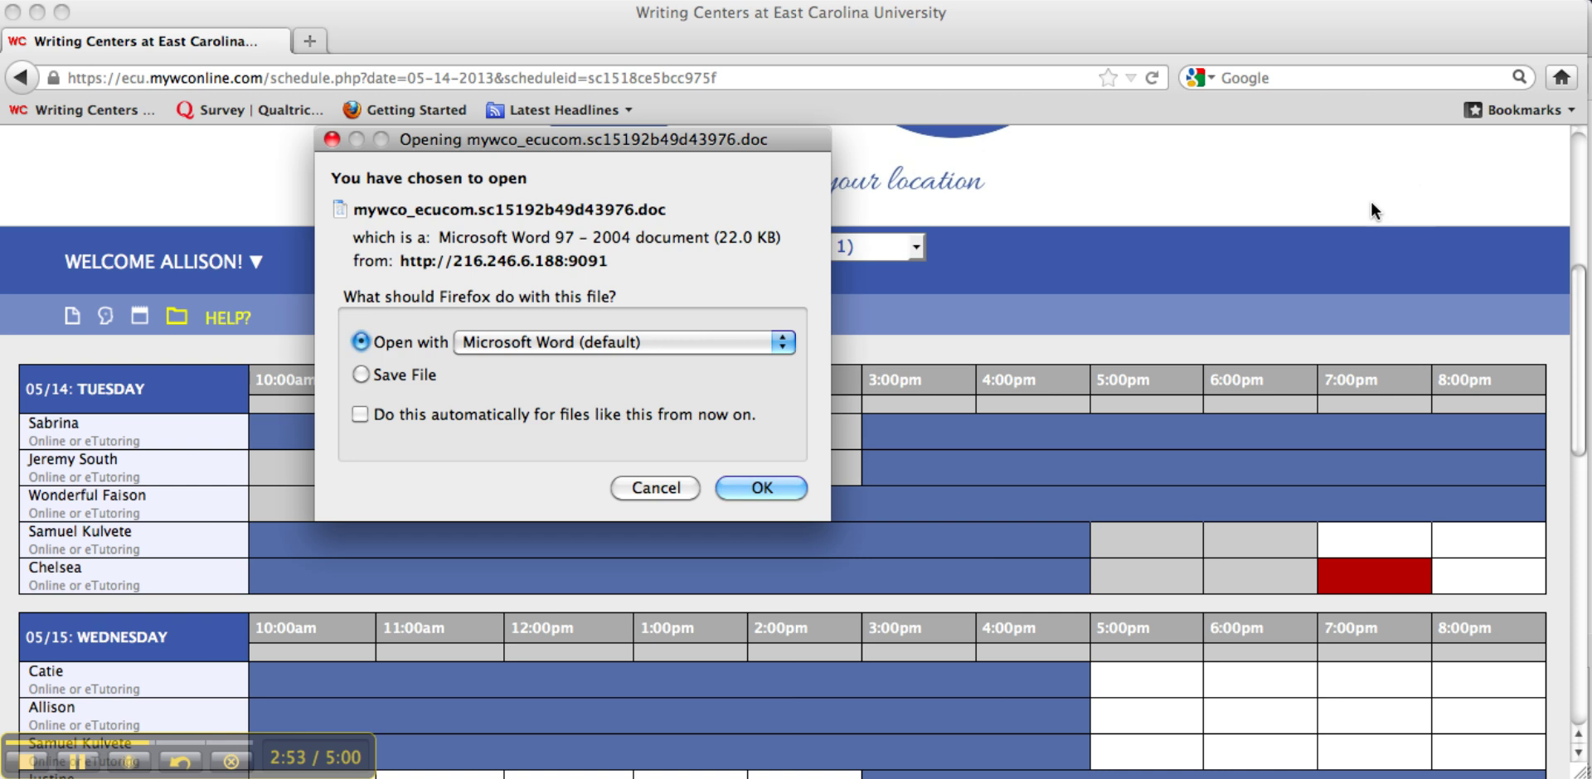